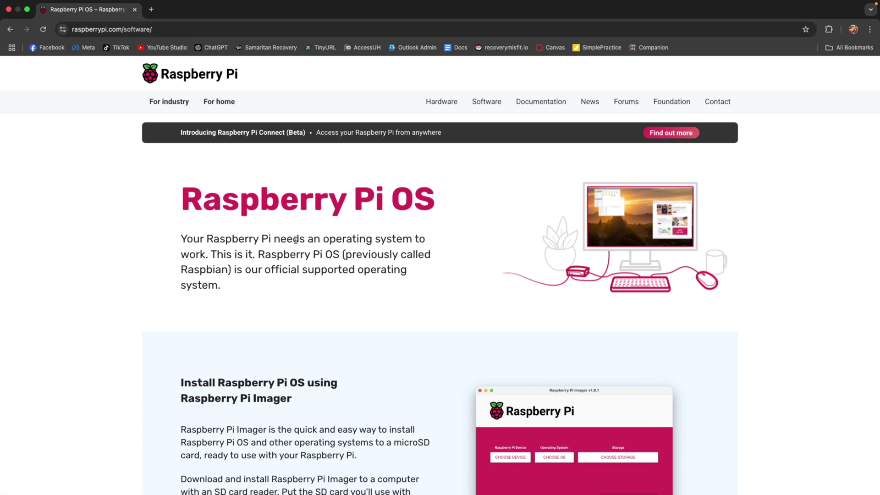
Scroll to the Imager download section on raspberrypi.com/software, then bring up Launchpad
{"action": "scroll", "coordinate": [294, 240], "scroll_direction": "down", "scroll_amount": 3}
{"action": "scroll", "coordinate": [296, 239], "scroll_direction": "down", "scroll_amount": 2}
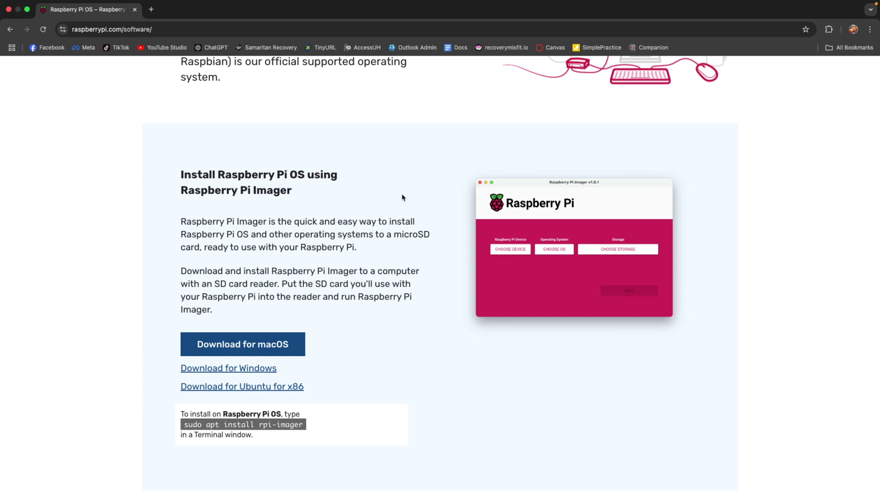
{"action": "scroll", "coordinate": [403, 198], "scroll_direction": "down", "scroll_amount": 3}
{"action": "scroll", "coordinate": [402, 196], "scroll_direction": "up", "scroll_amount": 1}
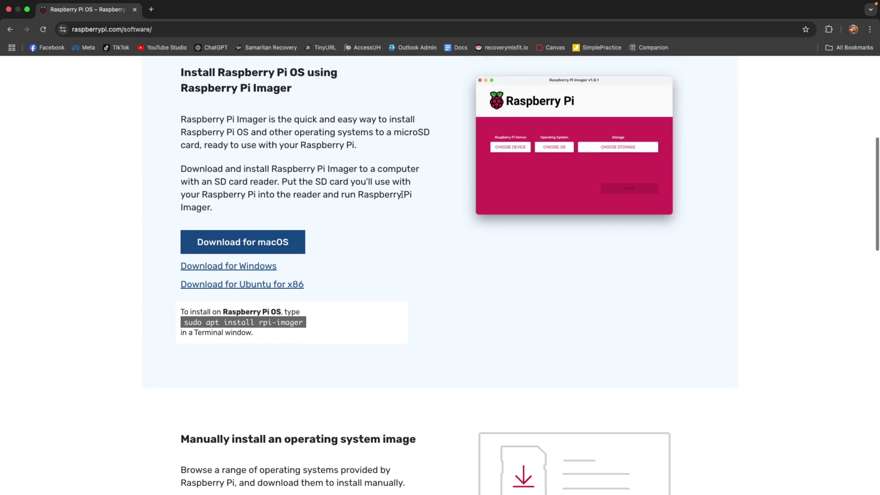
{"action": "scroll", "coordinate": [382, 193], "scroll_direction": "up", "scroll_amount": 1}
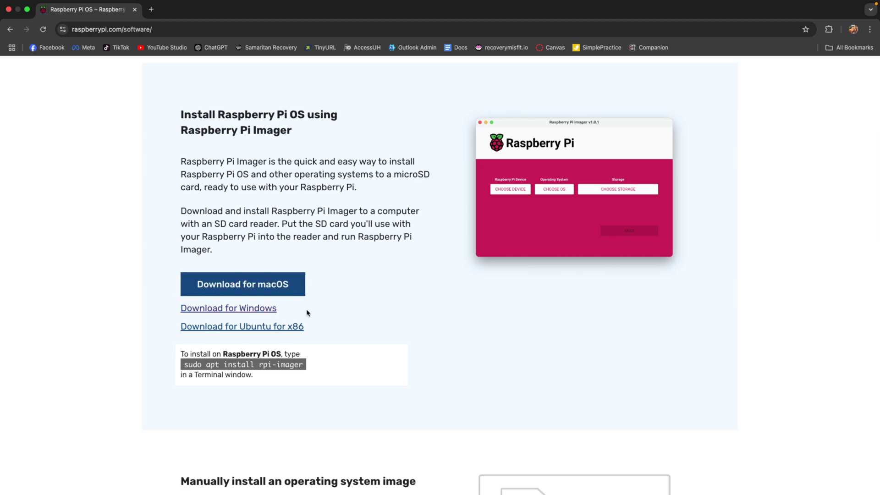
{"action": "scroll", "coordinate": [494, 376], "scroll_direction": "up", "scroll_amount": 5}
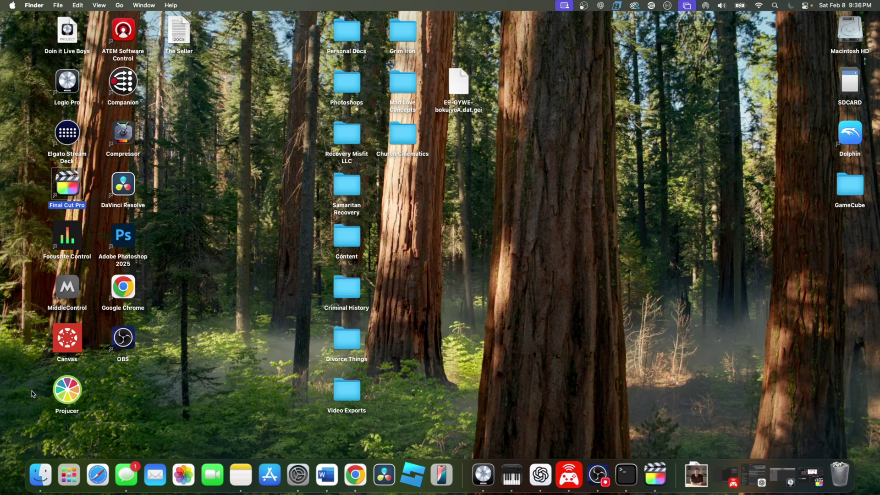
{"action": "left_click", "coordinate": [75, 468]}
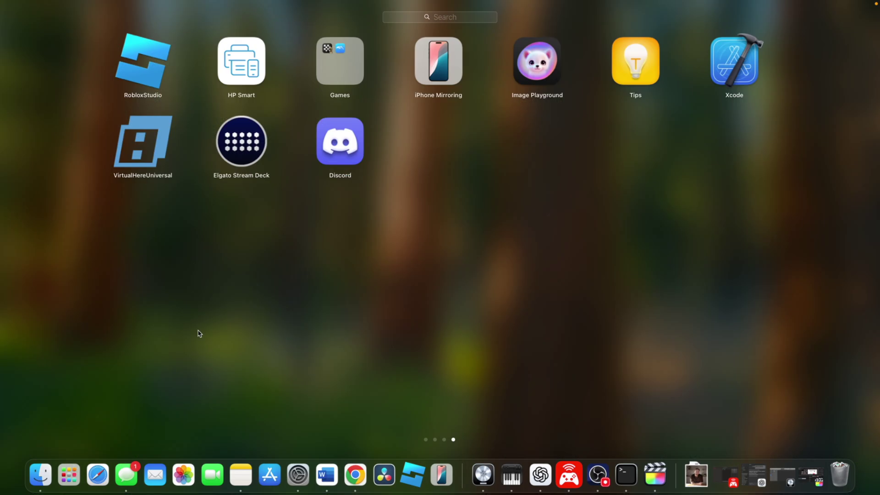
Launch Raspberry Pi Imager and choose Raspberry Pi Zero 2 W as the device
{"action": "type", "text": "imager"}
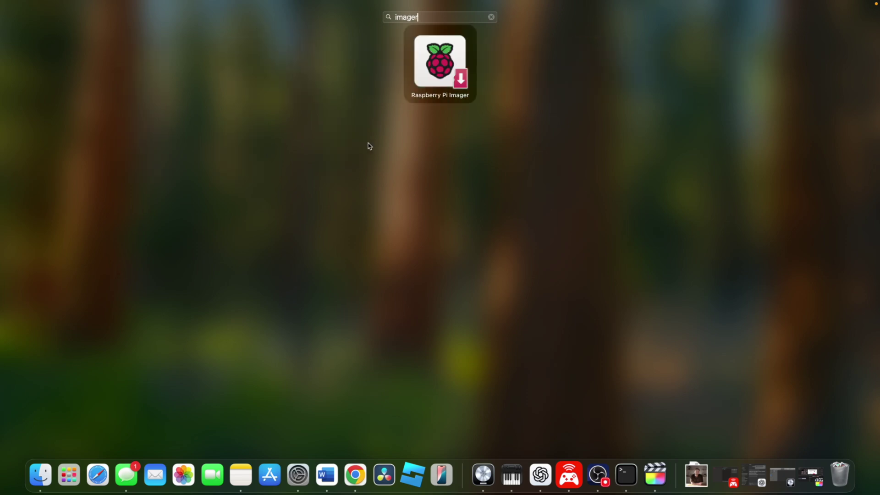
{"action": "left_click", "coordinate": [432, 88]}
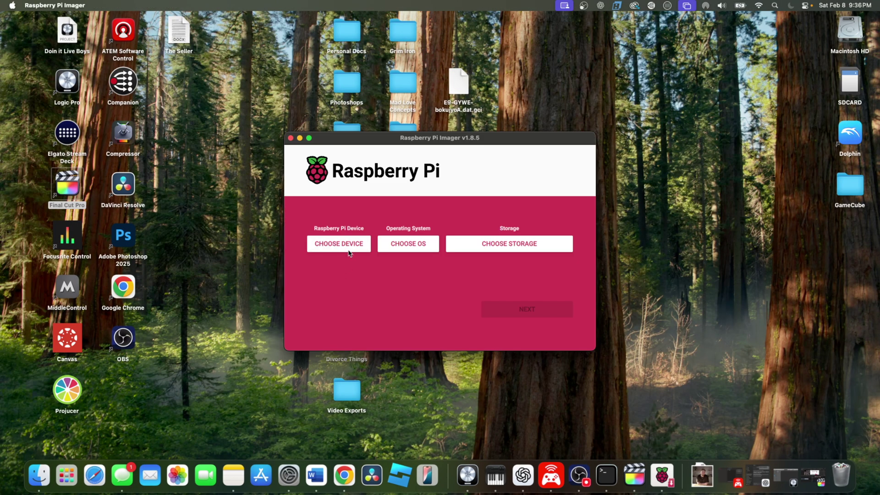
{"action": "left_click", "coordinate": [353, 247]}
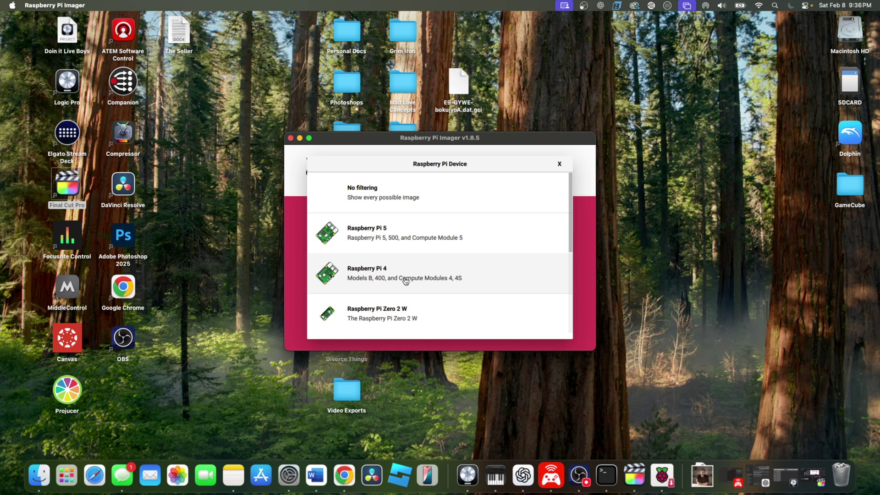
{"action": "scroll", "coordinate": [405, 281], "scroll_direction": "down", "scroll_amount": 1}
{"action": "scroll", "coordinate": [405, 281], "scroll_direction": "down", "scroll_amount": 1}
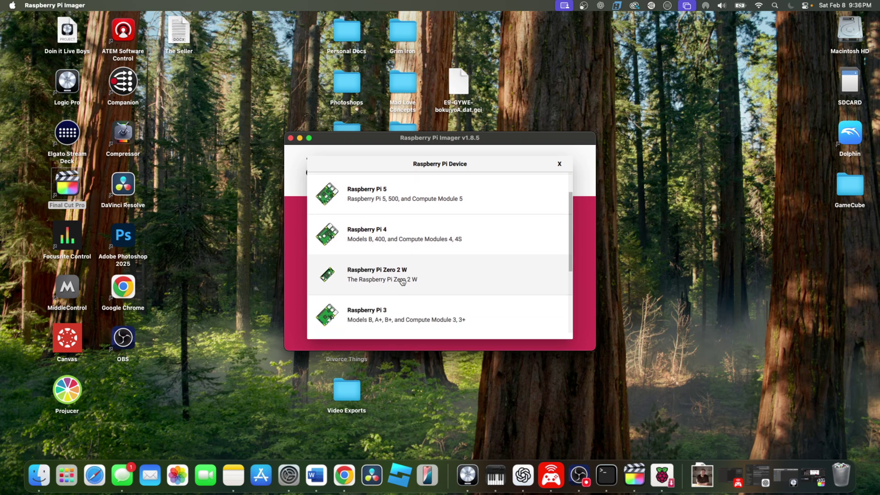
{"action": "left_click", "coordinate": [431, 277]}
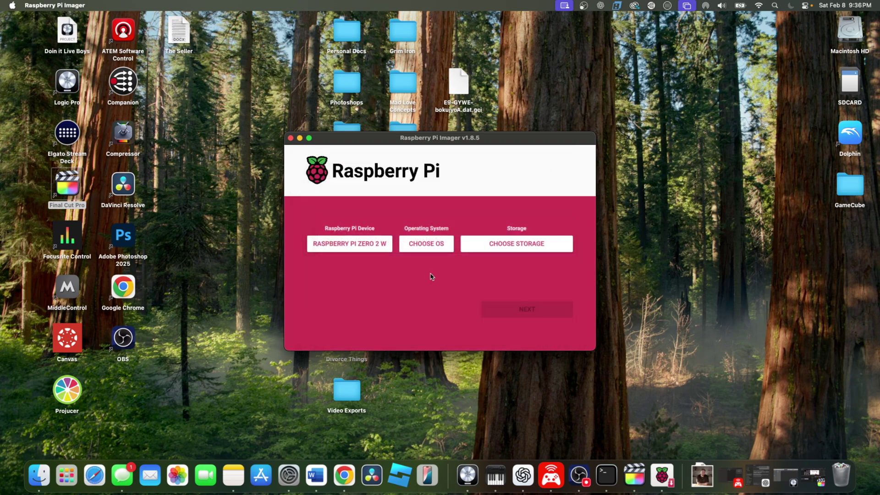
Choose Raspberry Pi OS Lite (32-bit) and the Apple SDXC Reader as storage
{"action": "left_click", "coordinate": [432, 244]}
{"action": "scroll", "coordinate": [433, 244], "scroll_direction": "down", "scroll_amount": 3}
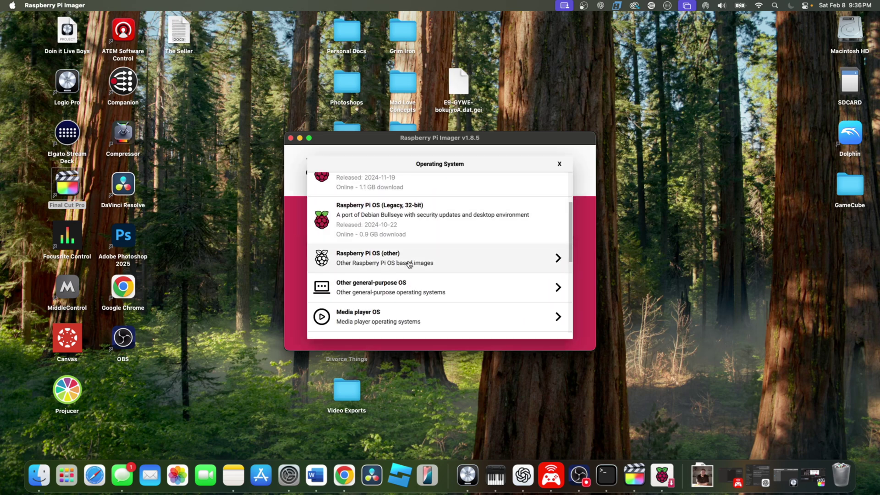
{"action": "left_click", "coordinate": [485, 263]}
{"action": "scroll", "coordinate": [486, 264], "scroll_direction": "down", "scroll_amount": 3}
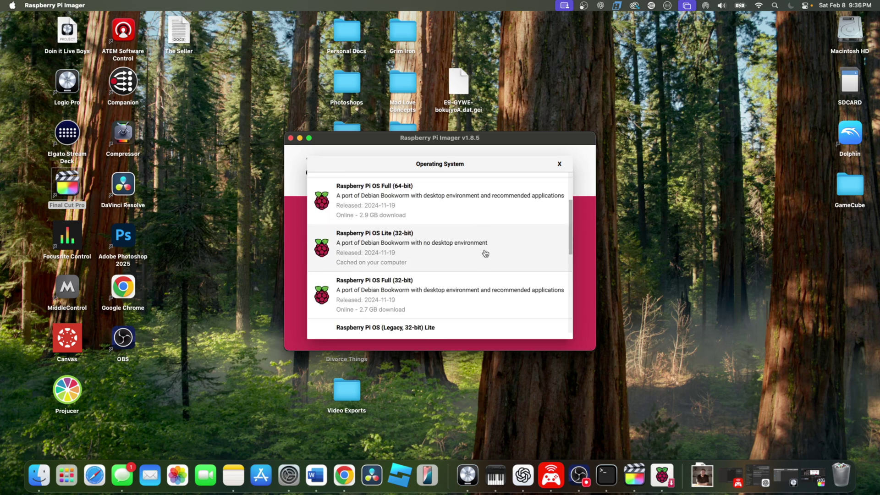
{"action": "left_click", "coordinate": [509, 253]}
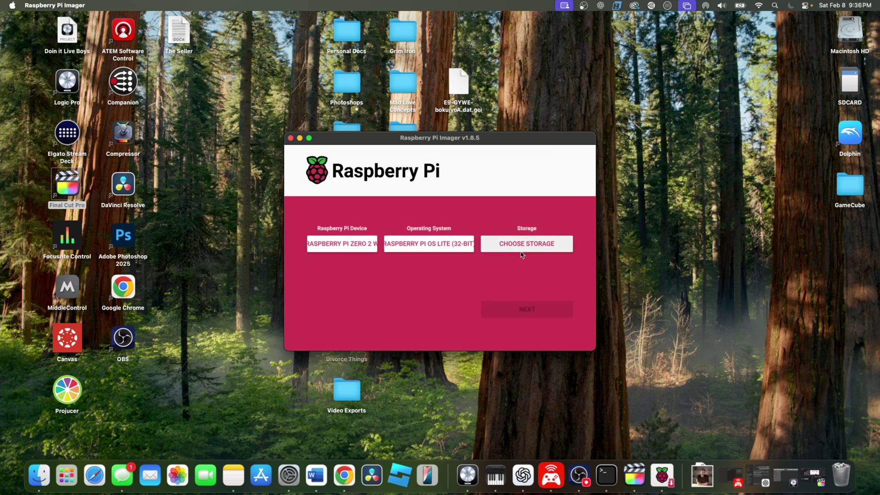
{"action": "left_click", "coordinate": [521, 251]}
{"action": "left_click", "coordinate": [452, 191]}
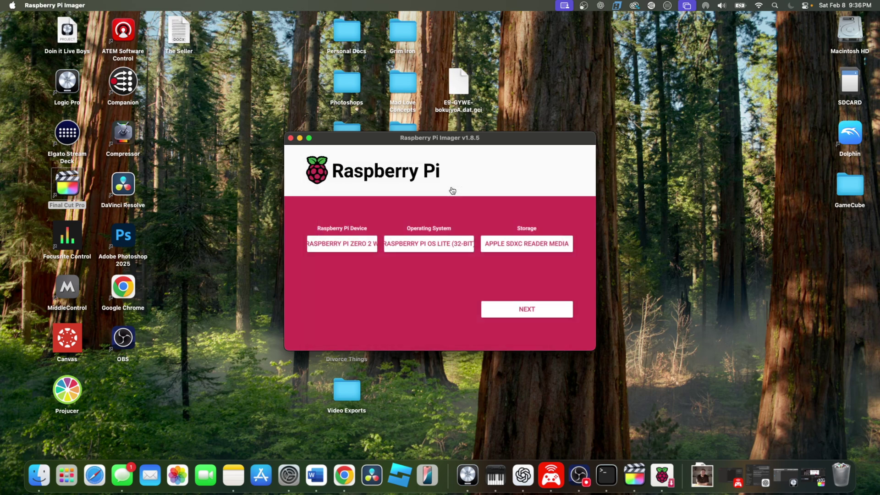
Open the OS customisation settings and re-enter the Pi user account password
{"action": "left_click", "coordinate": [517, 311]}
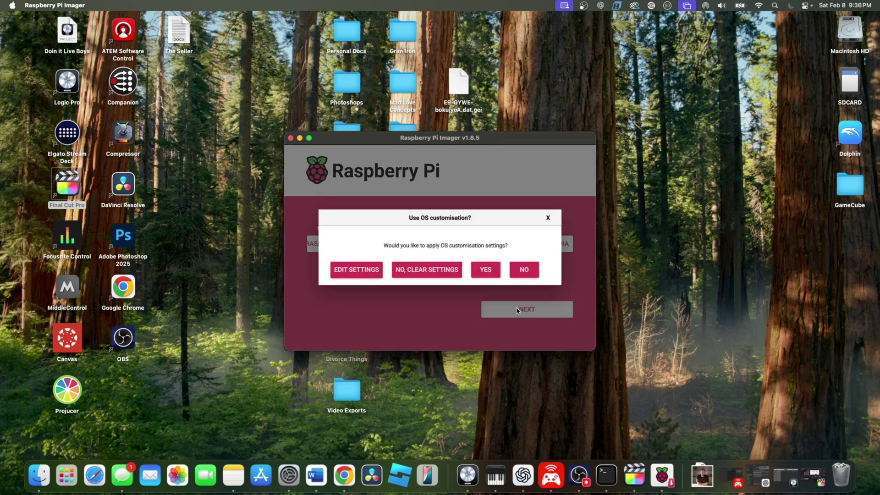
{"action": "left_click", "coordinate": [367, 272]}
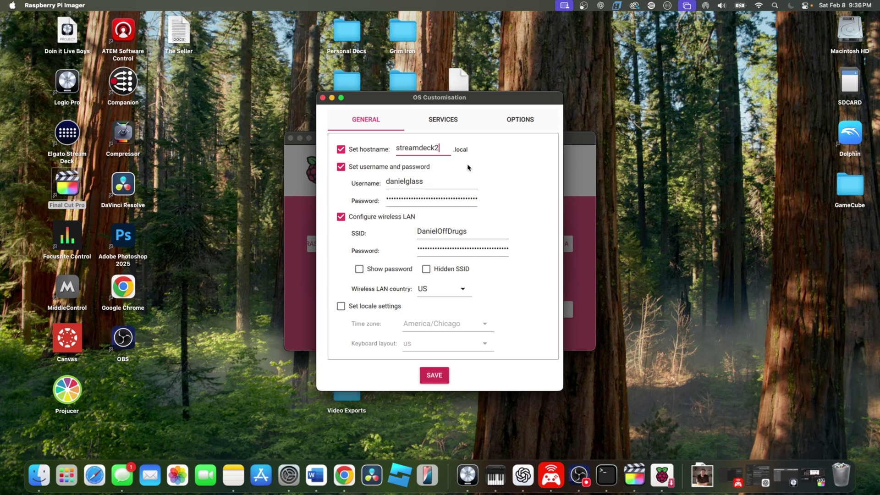
{"action": "left_click", "coordinate": [416, 200]}
{"action": "left_click", "coordinate": [387, 183]}
{"action": "left_click", "coordinate": [391, 202]}
{"action": "left_click", "coordinate": [387, 200]}
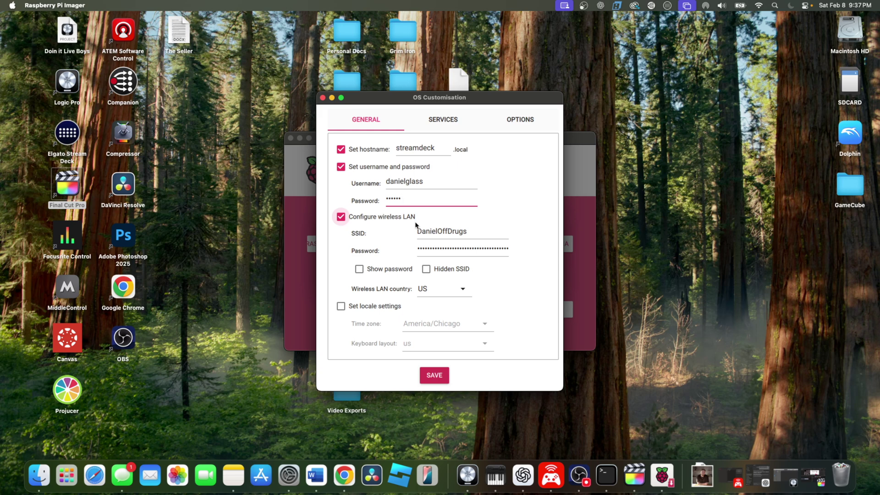
Replace the Wi-Fi password, check SSH password login, and save the customisation
{"action": "left_click", "coordinate": [476, 249]}
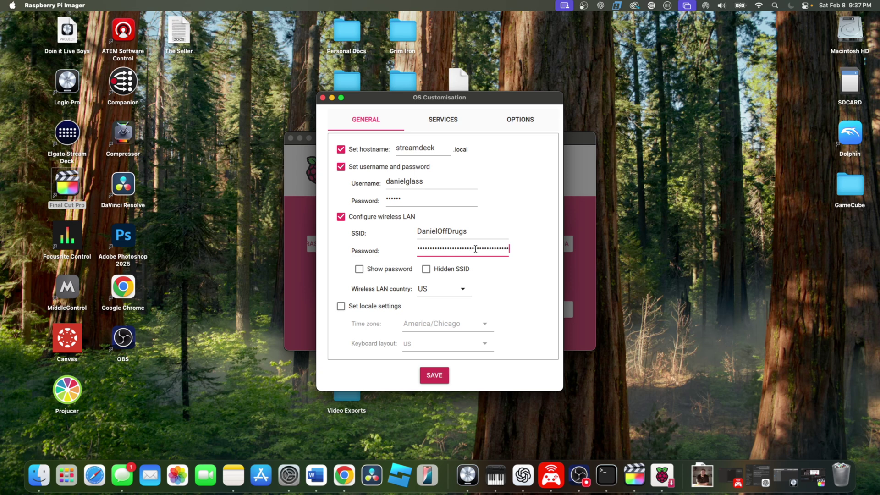
{"action": "key", "text": "super+a"}
{"action": "key", "text": "BackSpace"}
{"action": "left_click", "coordinate": [445, 122]}
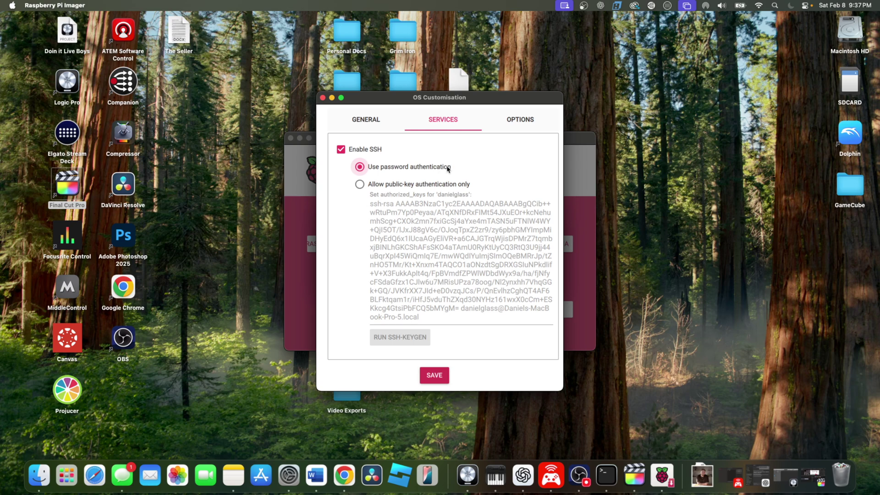
{"action": "left_click", "coordinate": [369, 123]}
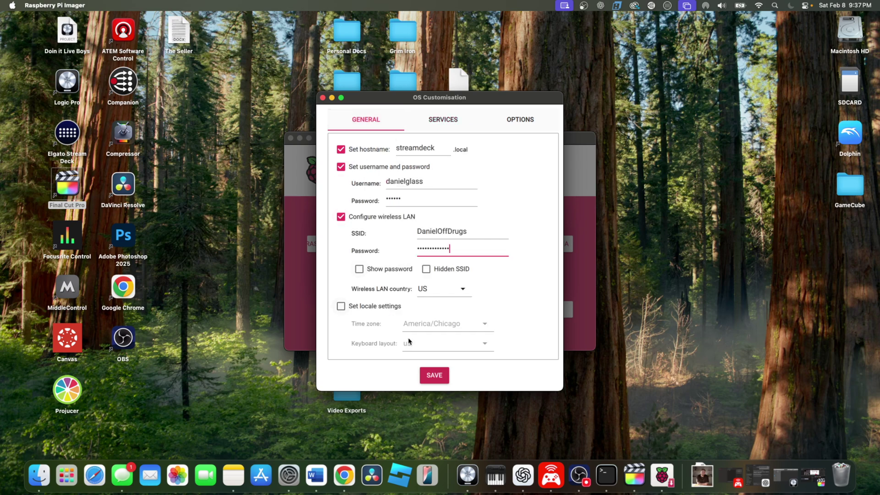
{"action": "left_click", "coordinate": [435, 376]}
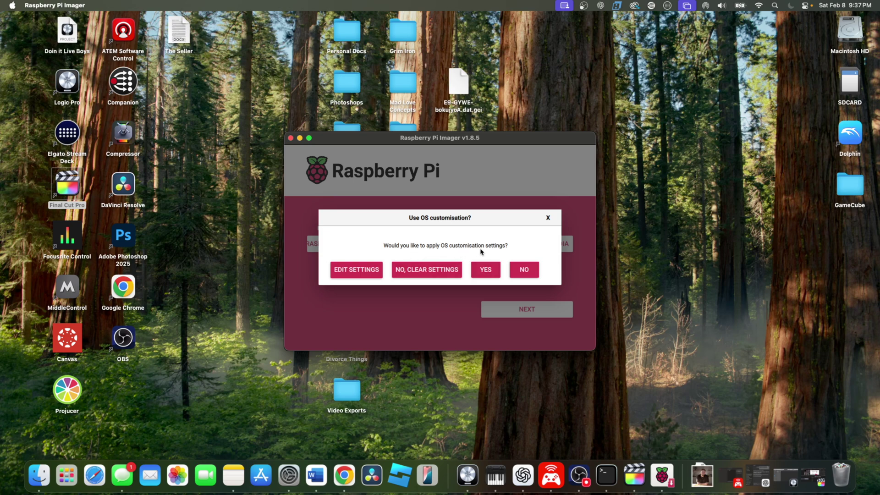
Apply the customisation, accept the erase warning, and authorise the write with the Mac admin password
{"action": "left_click", "coordinate": [486, 272]}
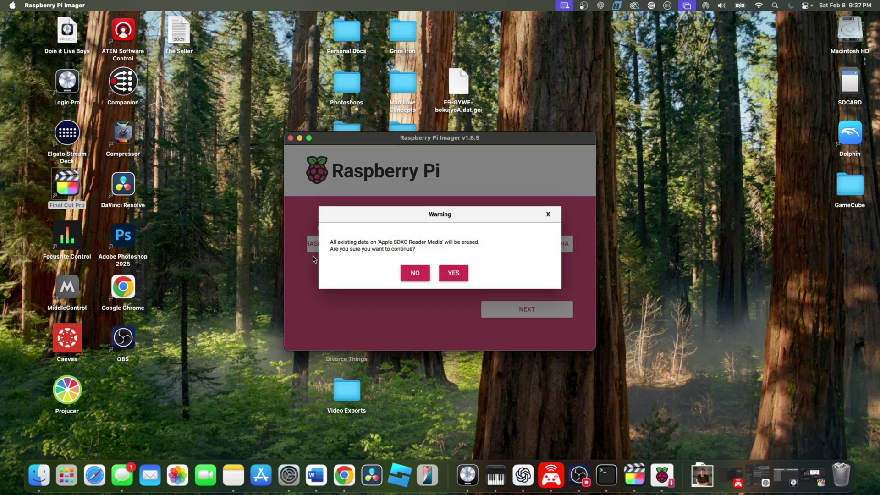
{"action": "left_click", "coordinate": [454, 274]}
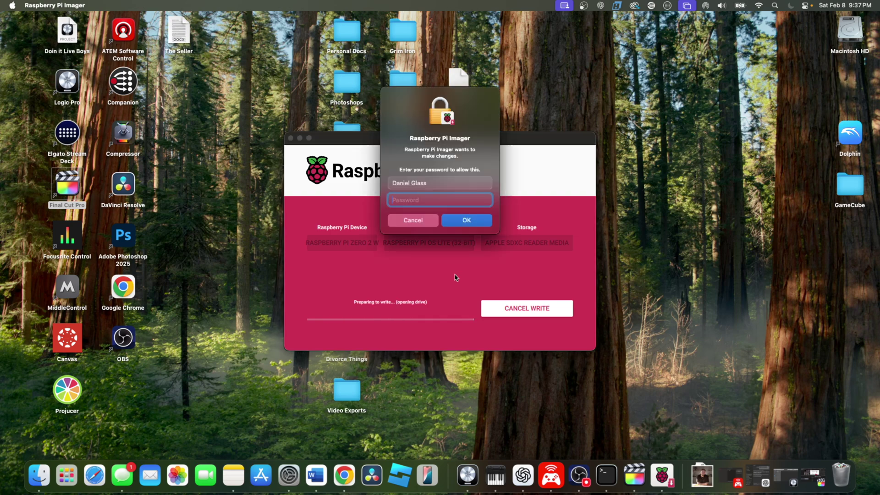
{"action": "type", "text": "***"}
{"action": "key", "text": "Return"}
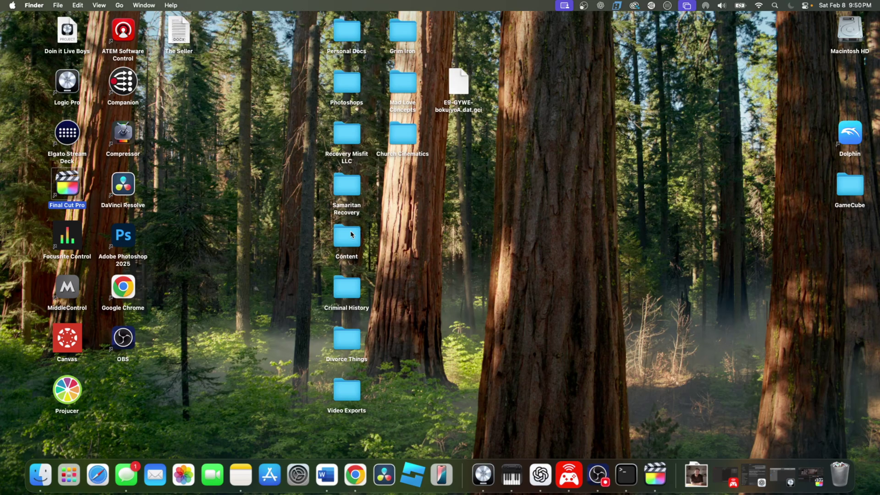
Open the Mac's System Settings from the Dock
{"action": "left_click", "coordinate": [297, 475]}
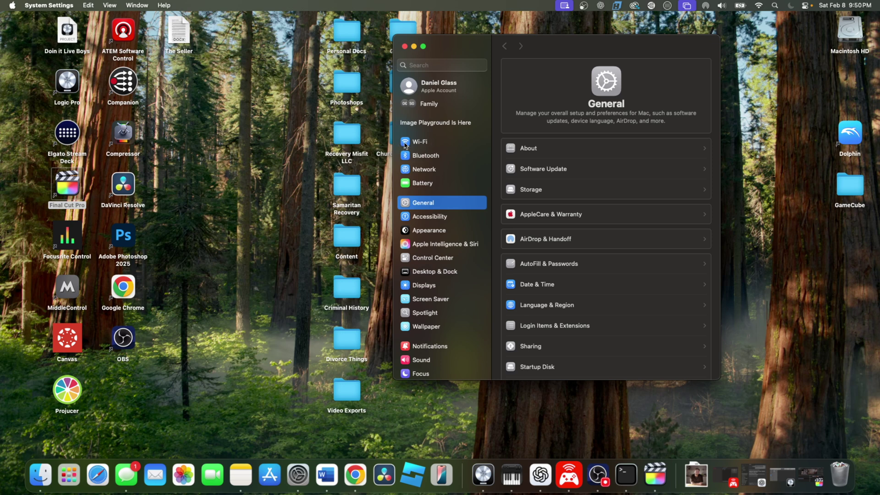
Show the connected Wi-Fi details: IP address 192.168.1.101, router 192.168.1.1
{"action": "left_click", "coordinate": [424, 143]}
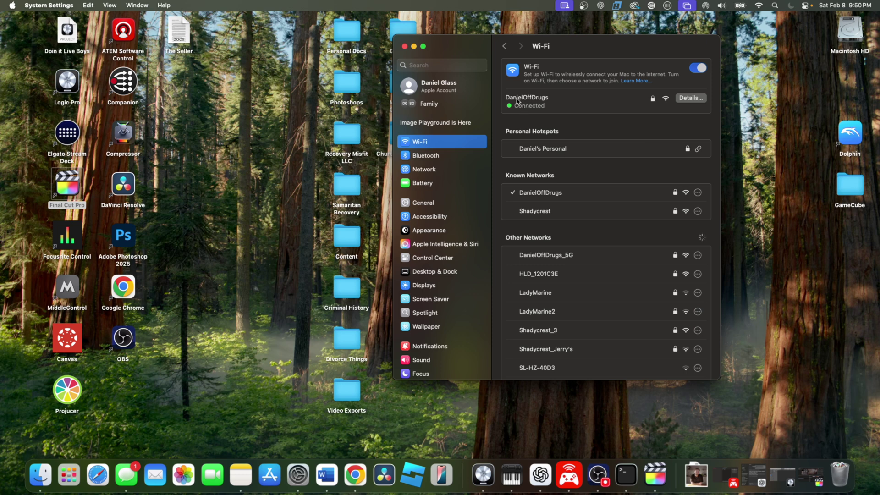
{"action": "left_click", "coordinate": [692, 98]}
{"action": "scroll", "coordinate": [584, 259], "scroll_direction": "down", "scroll_amount": 3}
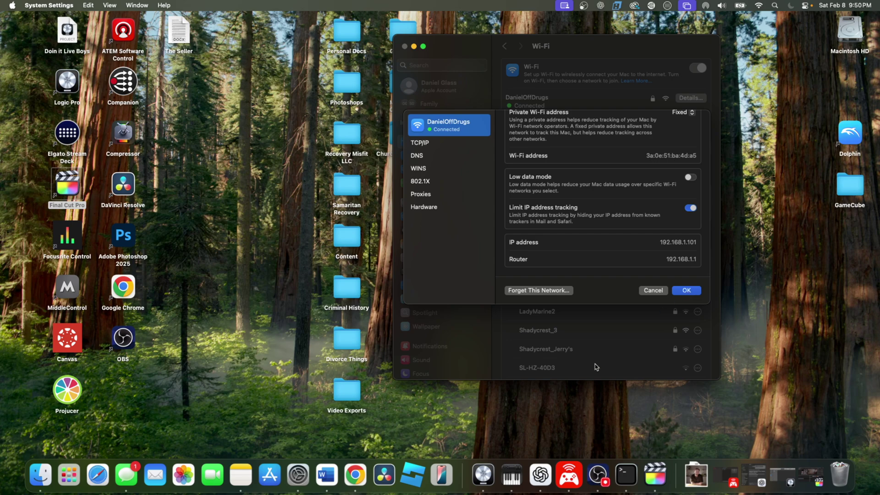
Load the router admin at 192.168.1.1 in a new tab and list its connected clients
{"action": "left_click", "coordinate": [355, 474]}
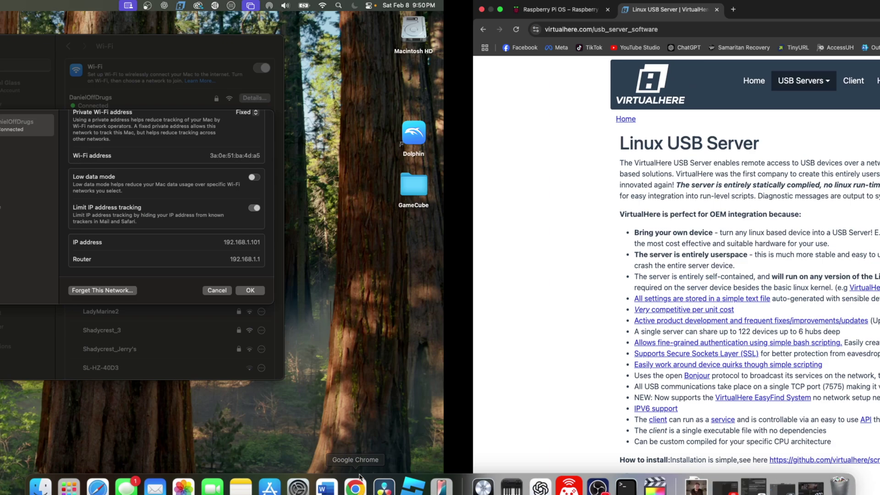
{"action": "left_click", "coordinate": [260, 10]}
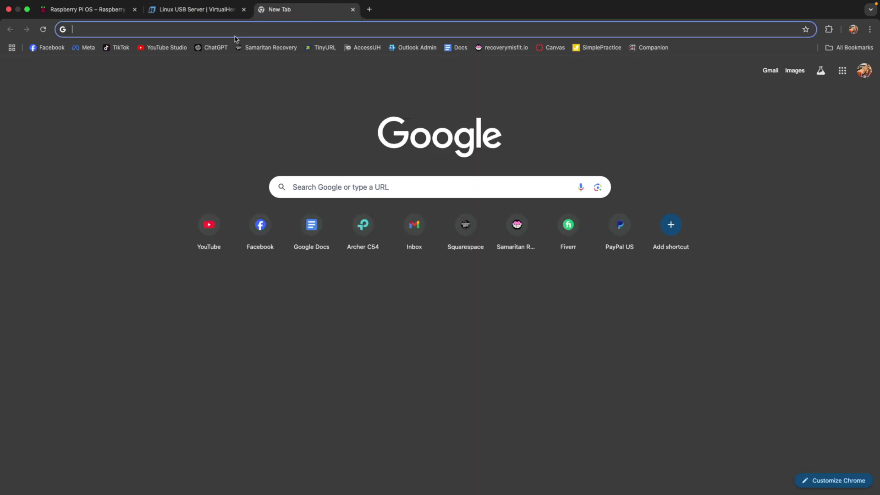
{"action": "type", "text": "192."}
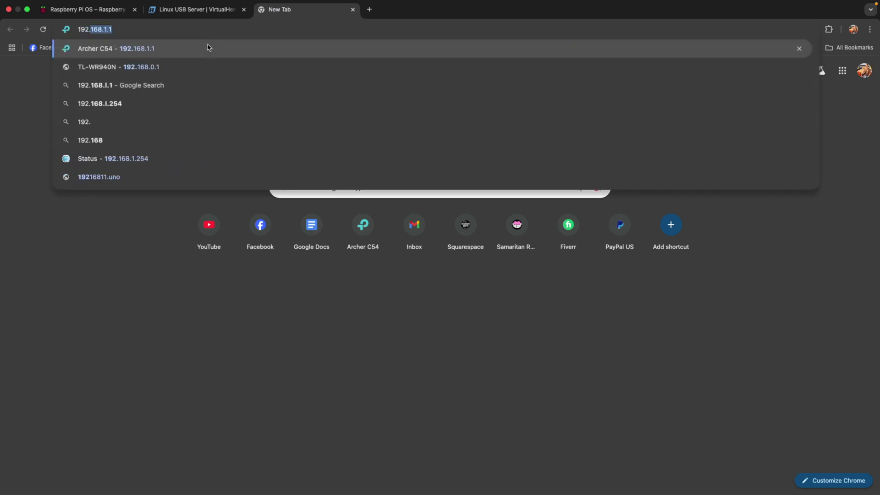
{"action": "type", "text": "168.1.1"}
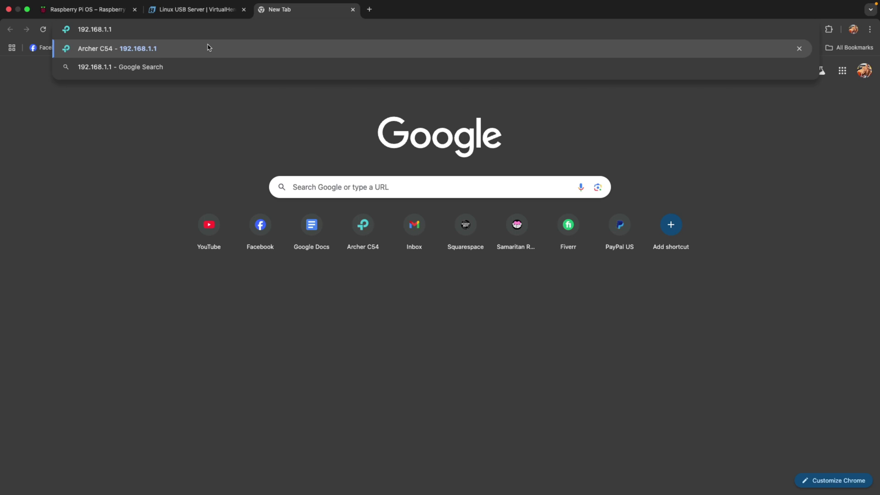
{"action": "left_click", "coordinate": [208, 47]}
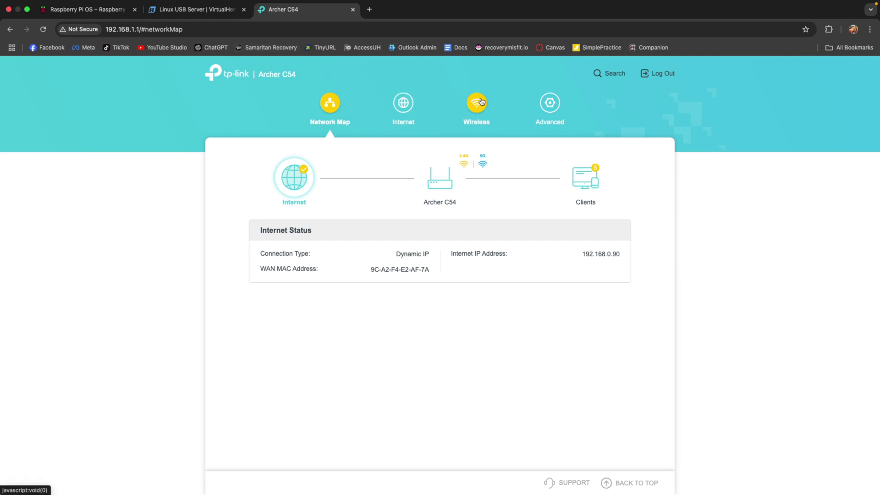
{"action": "left_click", "coordinate": [591, 185]}
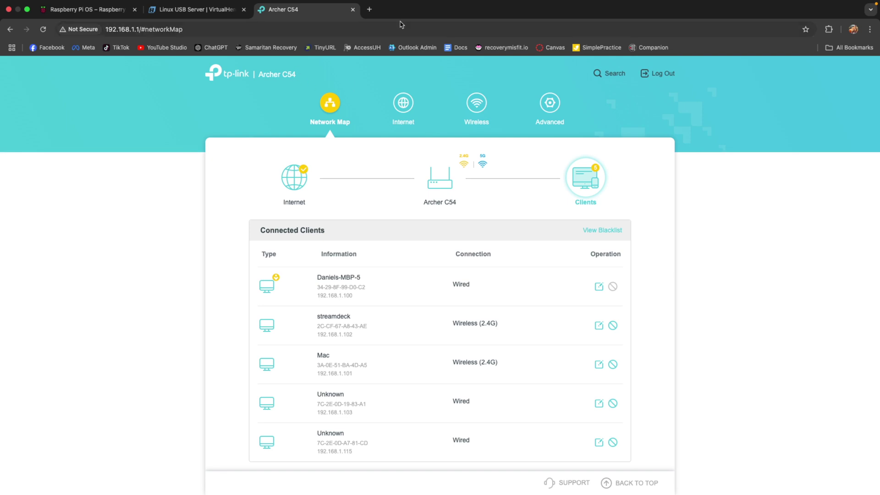
Open a new Chrome tab and enter chatgpt.com
{"action": "left_click", "coordinate": [373, 14]}
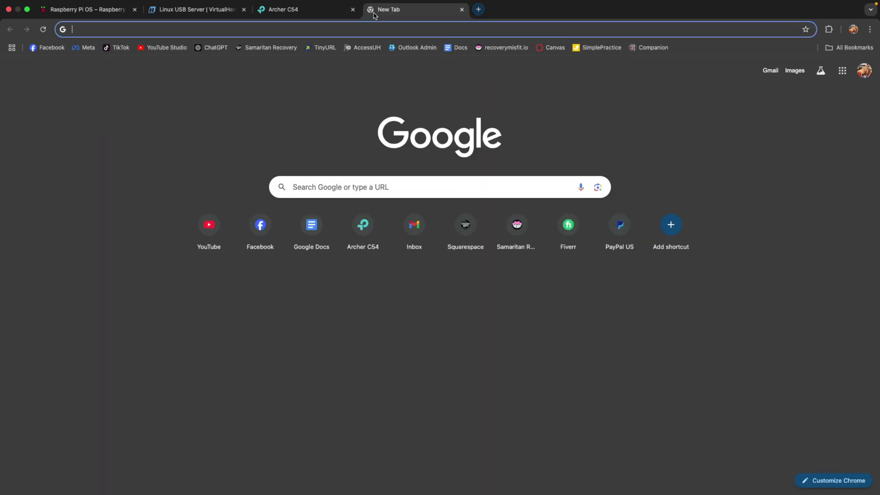
{"action": "type", "text": "chatgpt"}
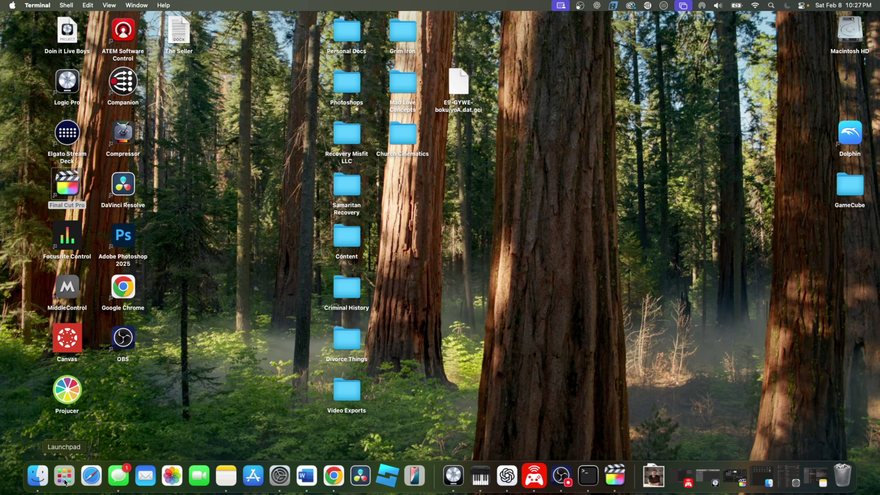
Launch Terminal from Launchpad by searching 'term'
{"action": "left_click", "coordinate": [64, 481]}
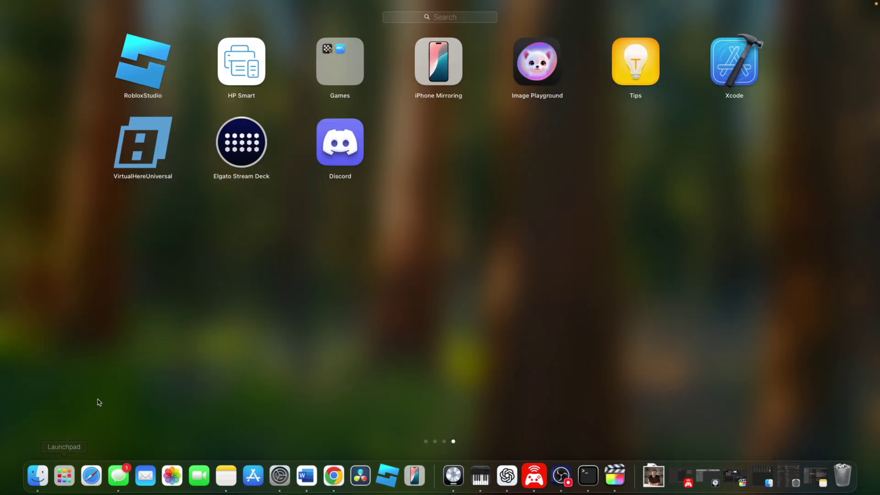
{"action": "type", "text": "term"}
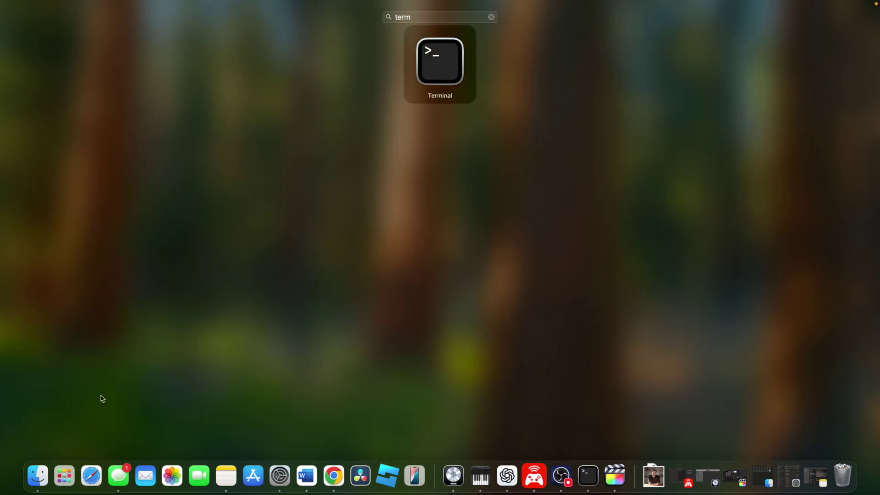
{"action": "left_click", "coordinate": [442, 59]}
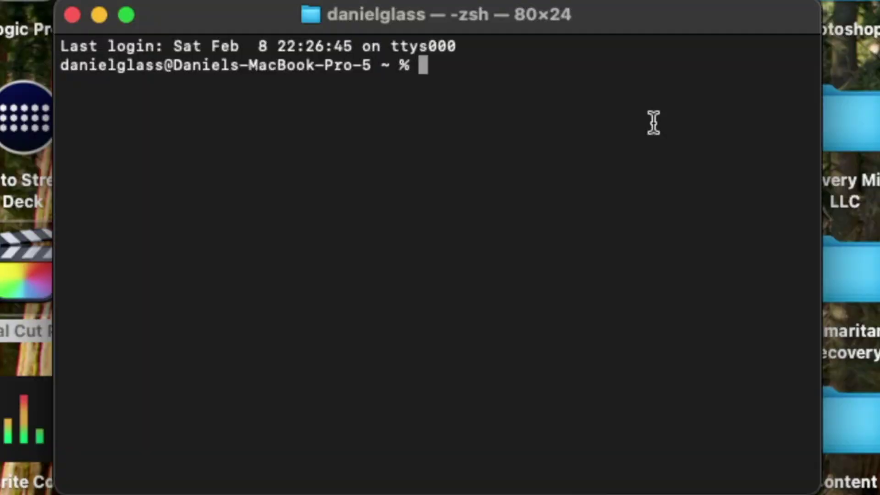
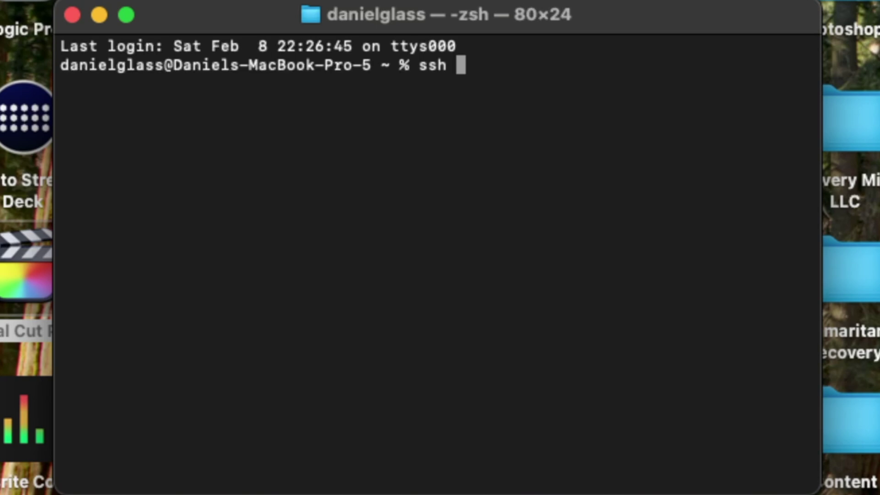
SSH into the Pi's user account at 192.168.1.102, trust the host key, and enter the password
{"action": "key", "text": "BackSpace"}
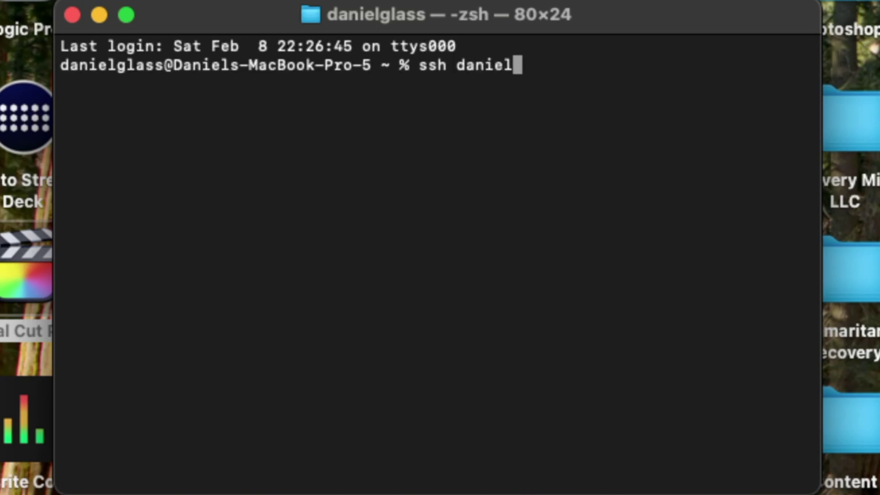
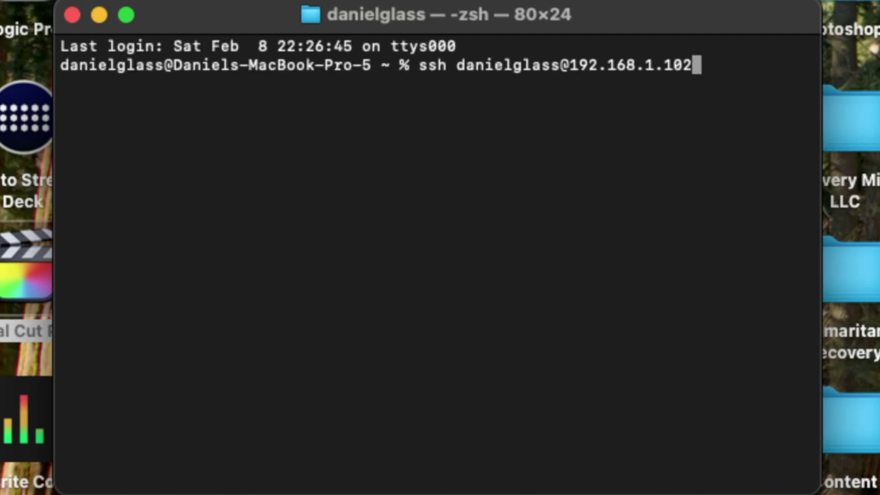
{"action": "key", "text": "Return"}
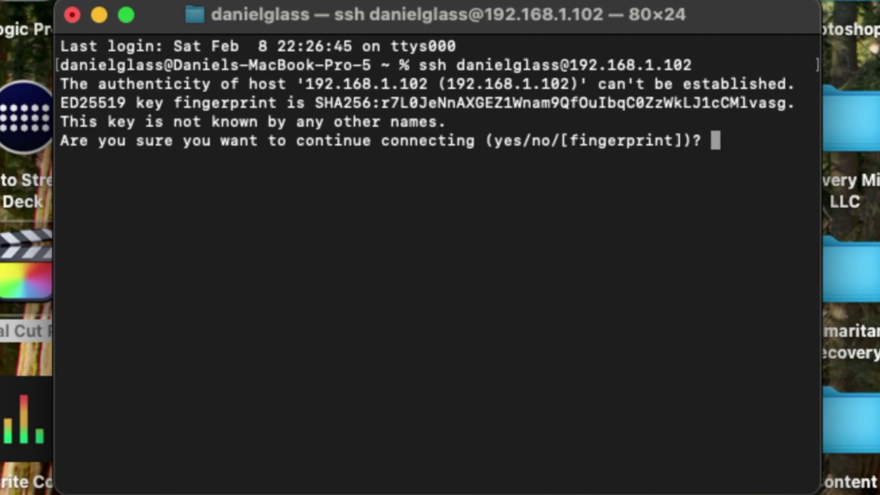
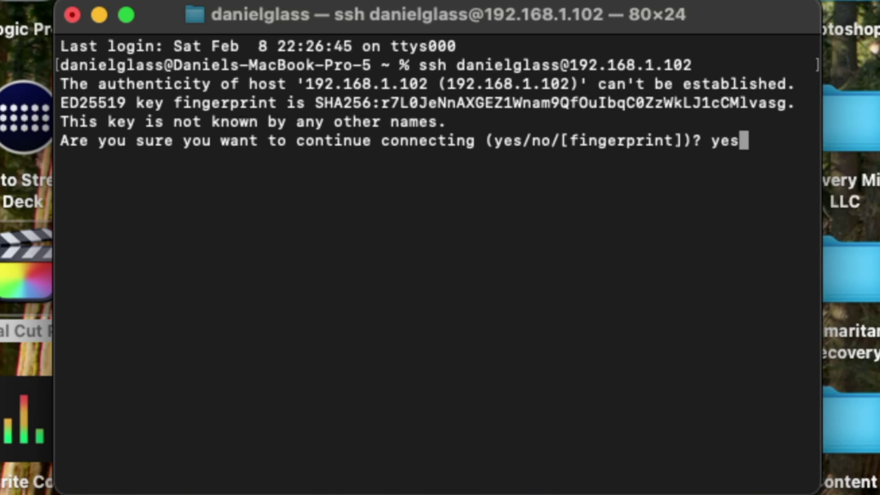
{"action": "key", "text": "Return"}
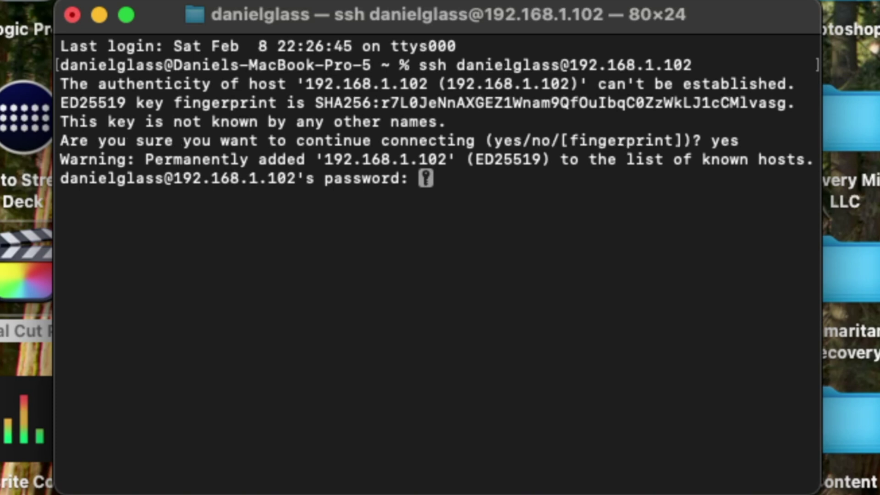
{"action": "key", "text": "Return"}
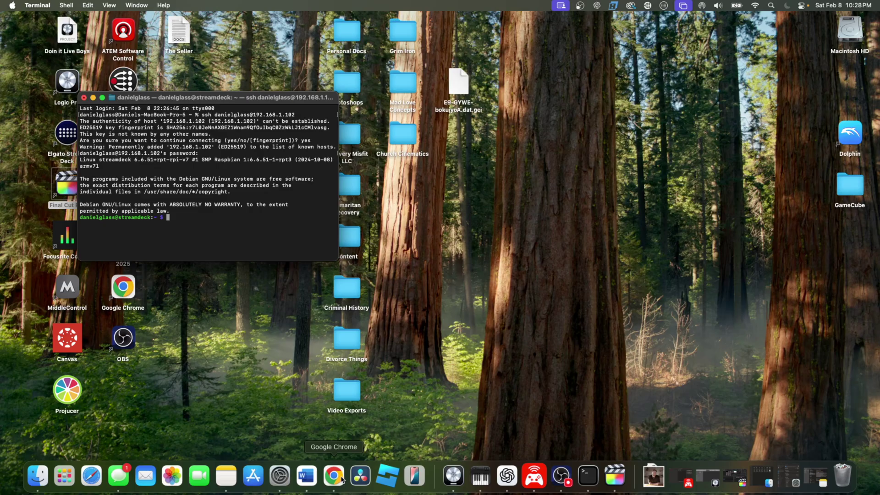
Go to the VirtualHere Linux USB Server page via the USB Servers menu
{"action": "left_click", "coordinate": [336, 480]}
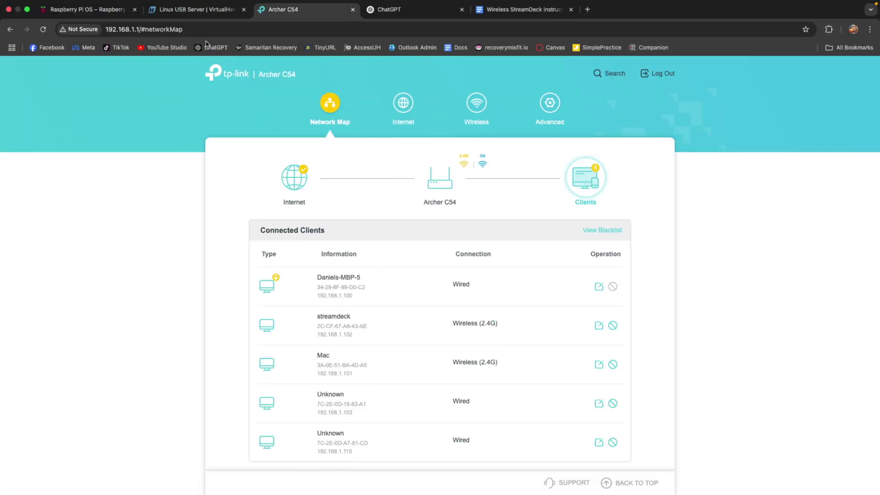
{"action": "left_click", "coordinate": [211, 10]}
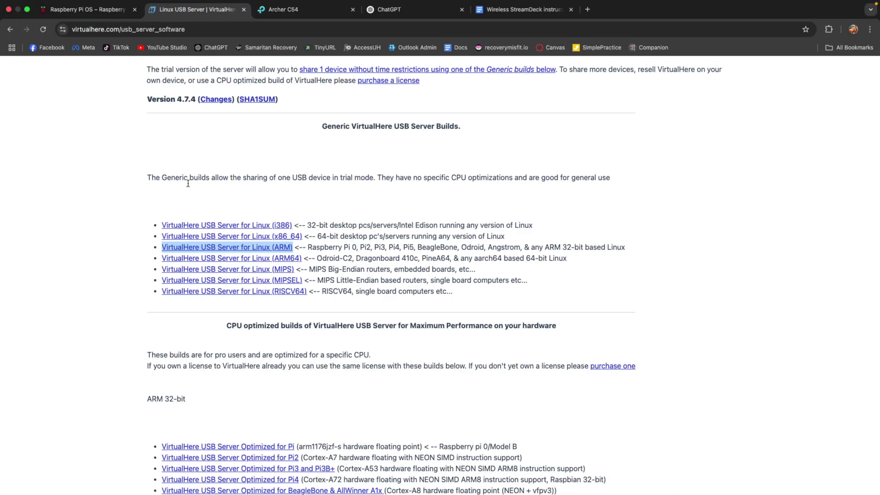
{"action": "scroll", "coordinate": [199, 175], "scroll_direction": "up", "scroll_amount": 8}
{"action": "scroll", "coordinate": [200, 175], "scroll_direction": "up", "scroll_amount": 2}
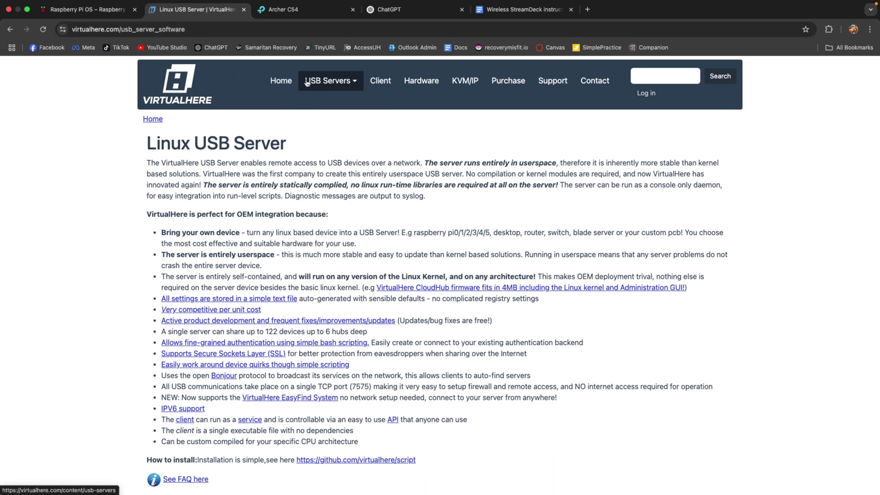
{"action": "left_click", "coordinate": [356, 84]}
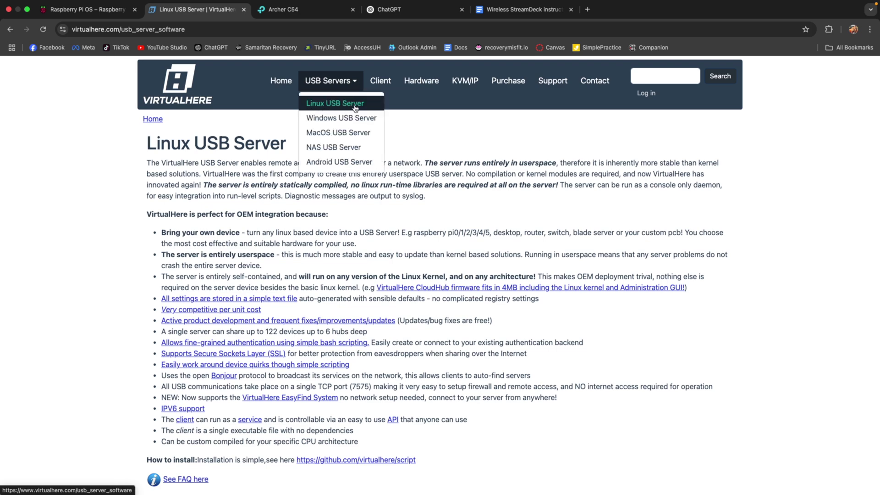
{"action": "left_click", "coordinate": [335, 104]}
Copy the ARM build's download link from Generic builds and return to Terminal
{"action": "scroll", "coordinate": [357, 216], "scroll_direction": "down", "scroll_amount": 10}
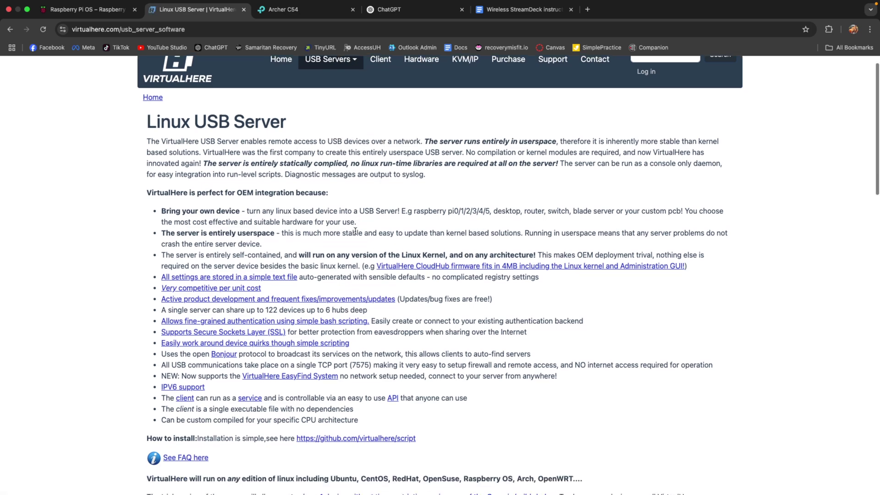
{"action": "scroll", "coordinate": [355, 231], "scroll_direction": "down", "scroll_amount": 4}
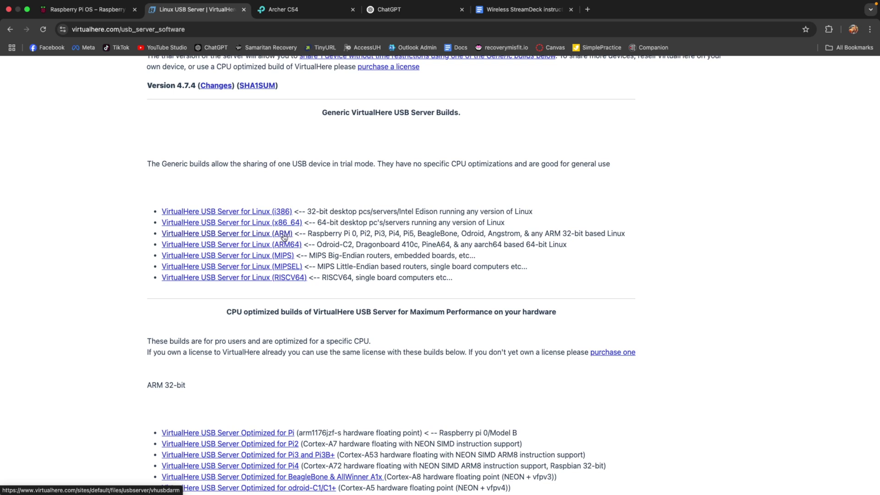
{"action": "right_click", "coordinate": [254, 237]}
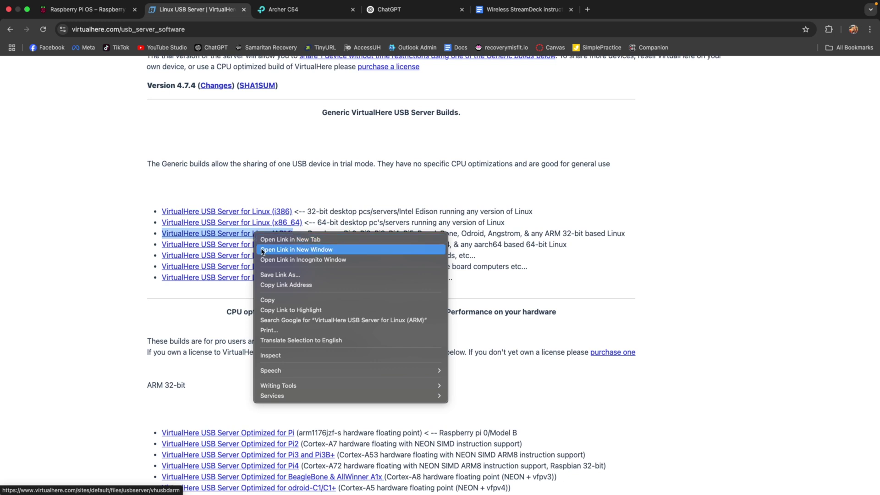
{"action": "left_click", "coordinate": [293, 285]}
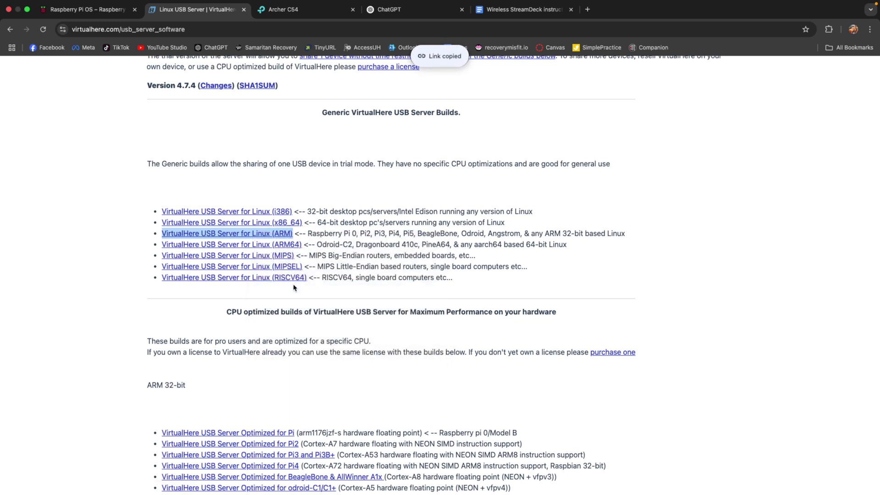
{"action": "key", "text": "super+Tab"}
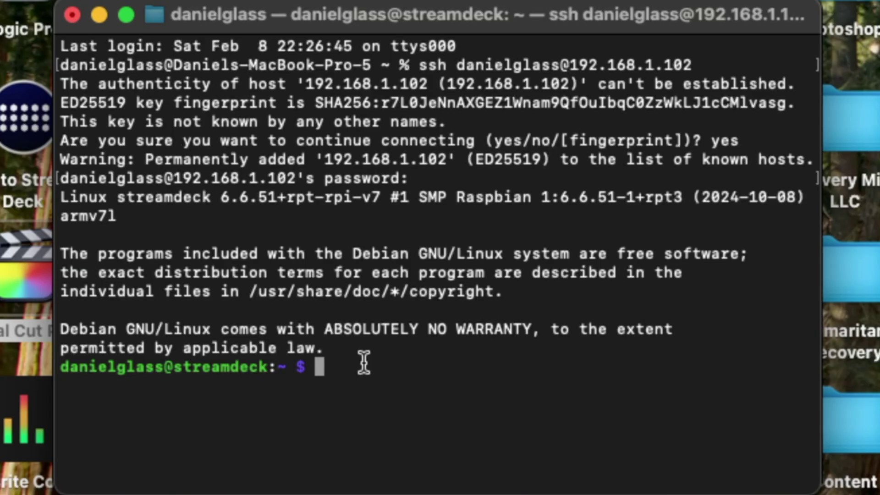
Download the vhusbdarm server onto the Pi with wget and the copied ARM link
{"action": "type", "text": "wget"}
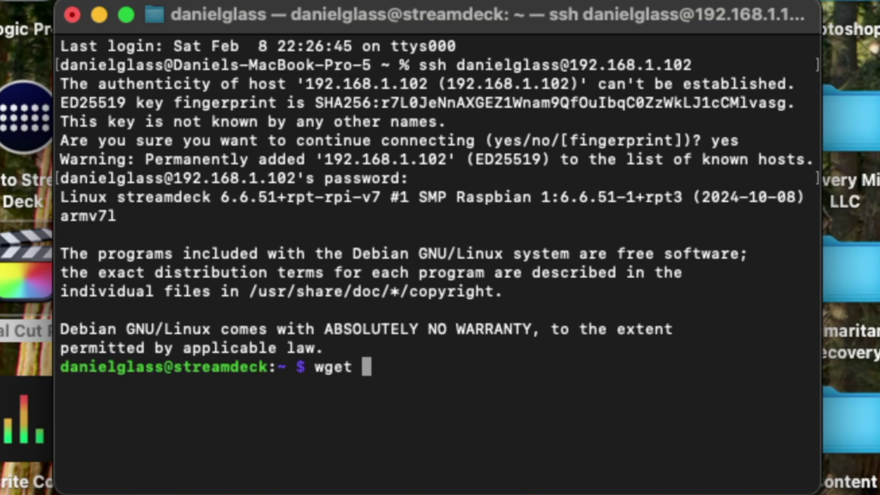
{"action": "key", "text": "super+v"}
{"action": "key", "text": "Return"}
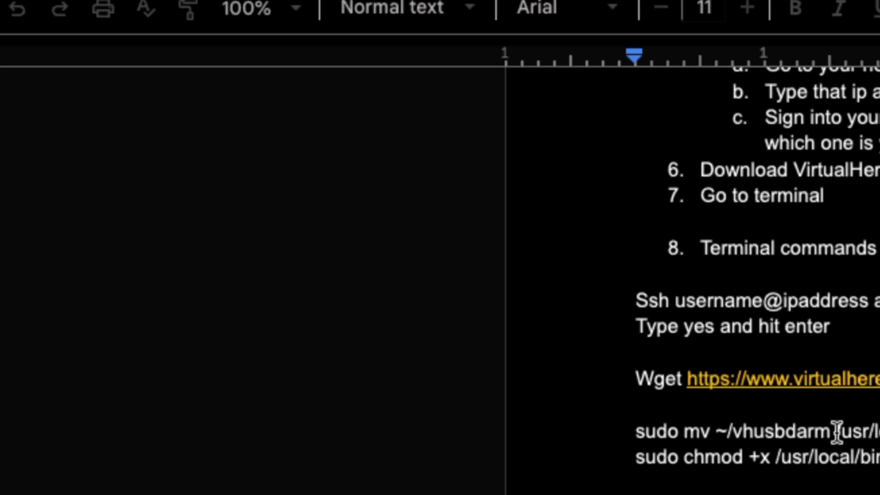
Move vhusbdarm into /usr/local/bin and make it executable with the copied sudo mv and chmod +x commands
{"action": "scroll", "coordinate": [344, 240], "scroll_direction": "down", "scroll_amount": 2}
{"action": "scroll", "coordinate": [343, 239], "scroll_direction": "up", "scroll_amount": 2}
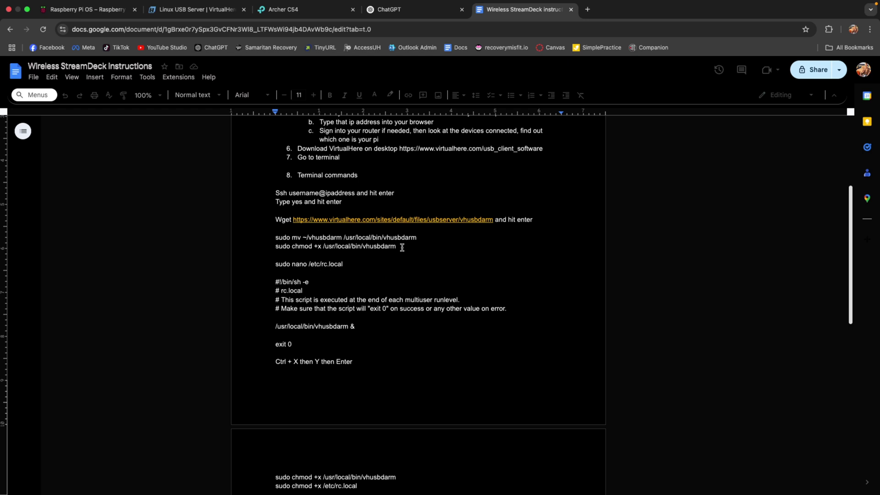
{"action": "left_click_drag", "start_coordinate": [402, 248], "coordinate": [269, 240]}
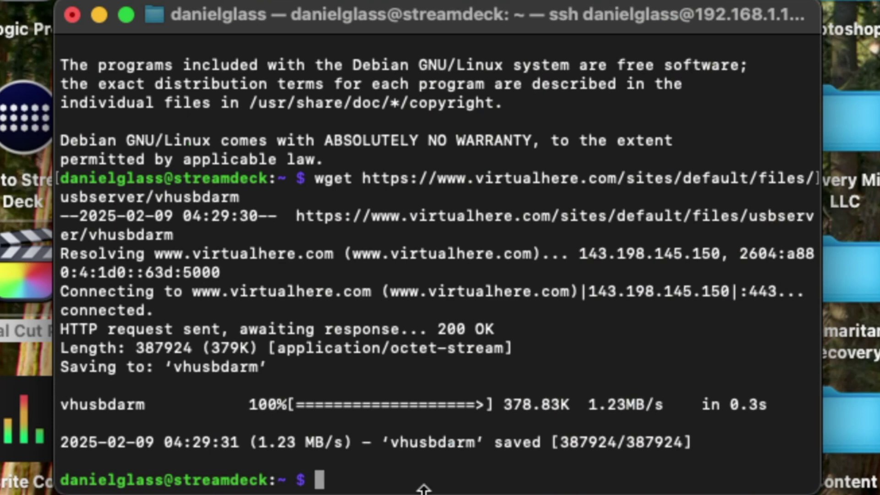
{"action": "left_click", "coordinate": [479, 482]}
{"action": "key", "text": "super+v"}
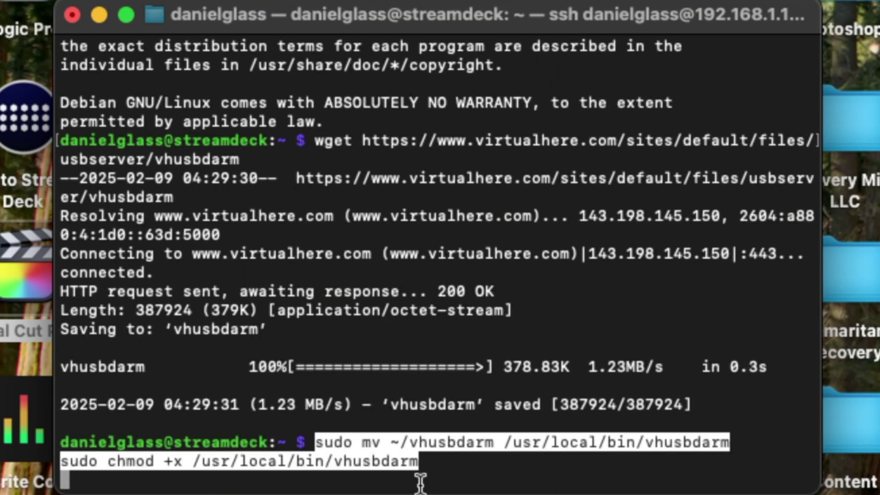
{"action": "key", "text": "Return"}
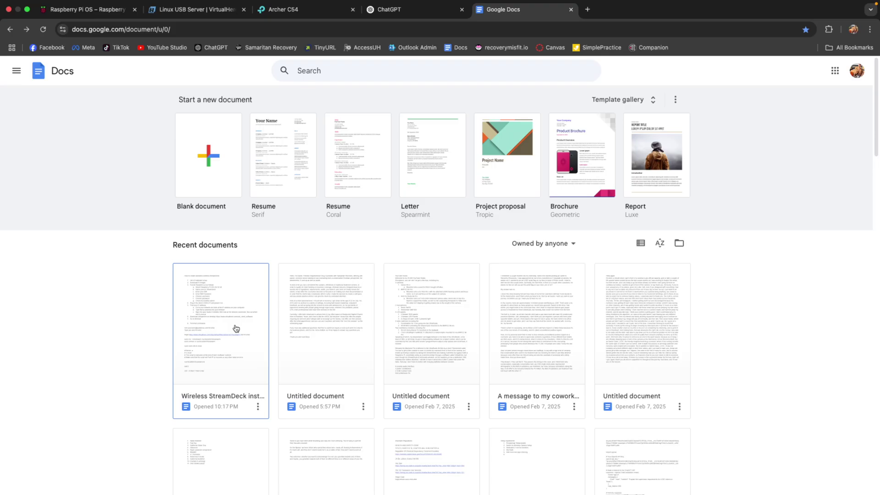
Copy 'sudo nano /etc/rc.local' from the Wireless StreamDeck Instructions doc
{"action": "left_click", "coordinate": [238, 327]}
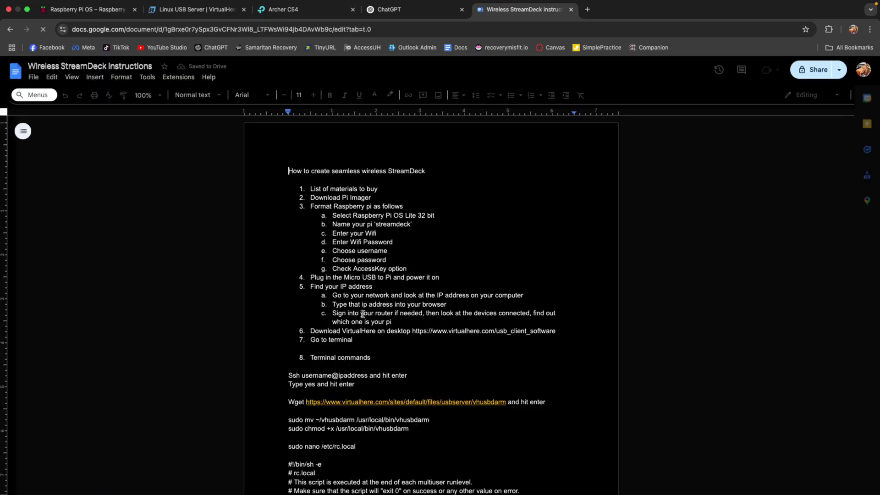
{"action": "scroll", "coordinate": [361, 314], "scroll_direction": "down", "scroll_amount": 7}
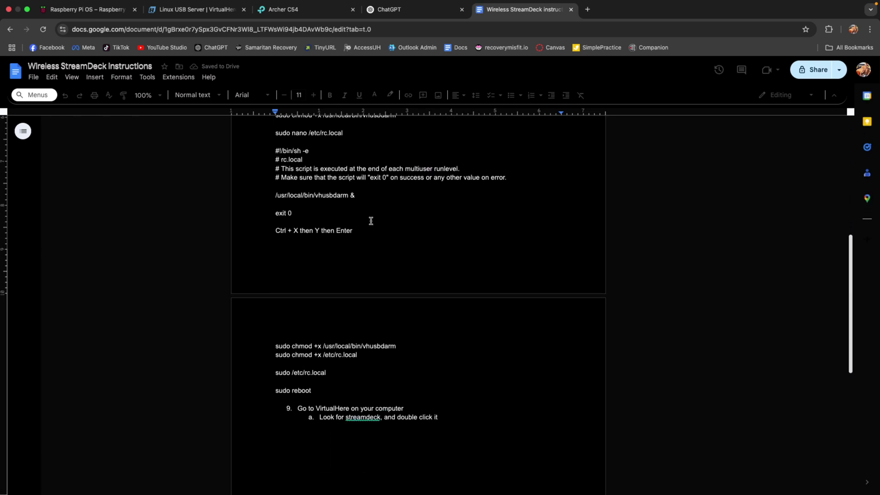
{"action": "scroll", "coordinate": [362, 198], "scroll_direction": "up", "scroll_amount": 1}
{"action": "scroll", "coordinate": [362, 198], "scroll_direction": "up", "scroll_amount": 1}
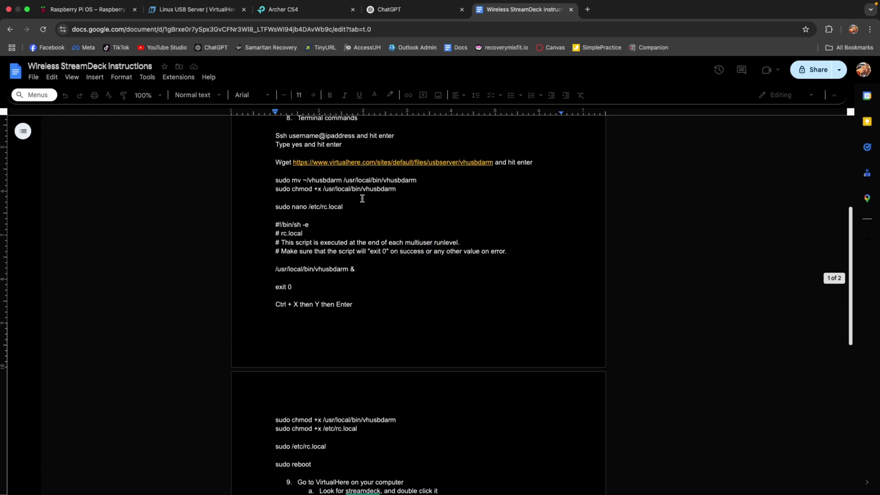
{"action": "left_click_drag", "start_coordinate": [344, 206], "coordinate": [265, 206]}
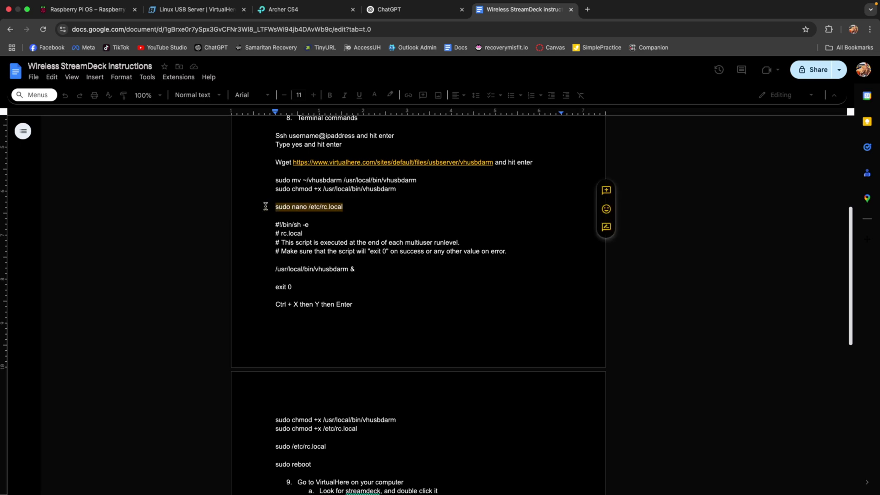
{"action": "key", "text": "super+Tab"}
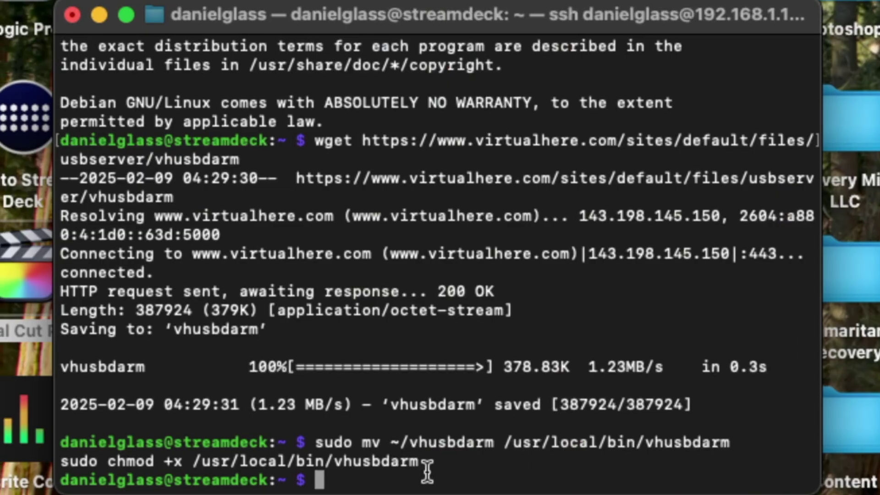
Write /etc/rc.local in nano to launch /usr/local/bin/vhusbdarm & before exit 0, and save
{"action": "key", "text": "super+v"}
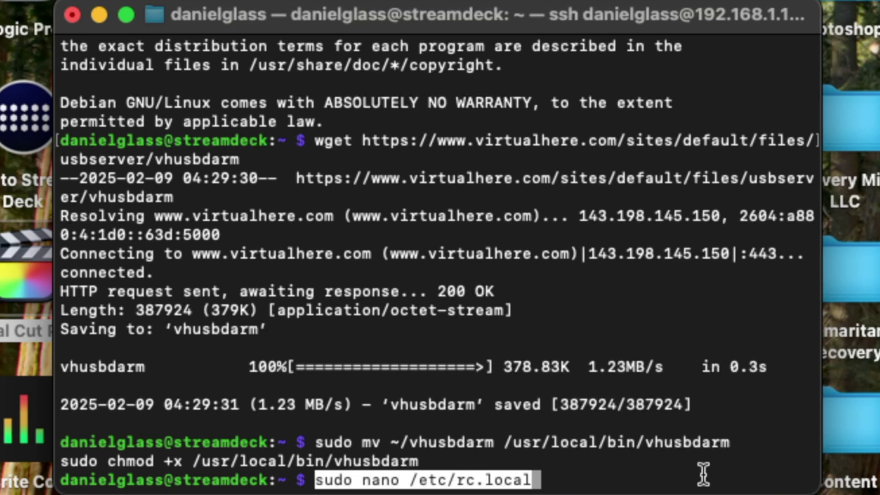
{"action": "key", "text": "Return"}
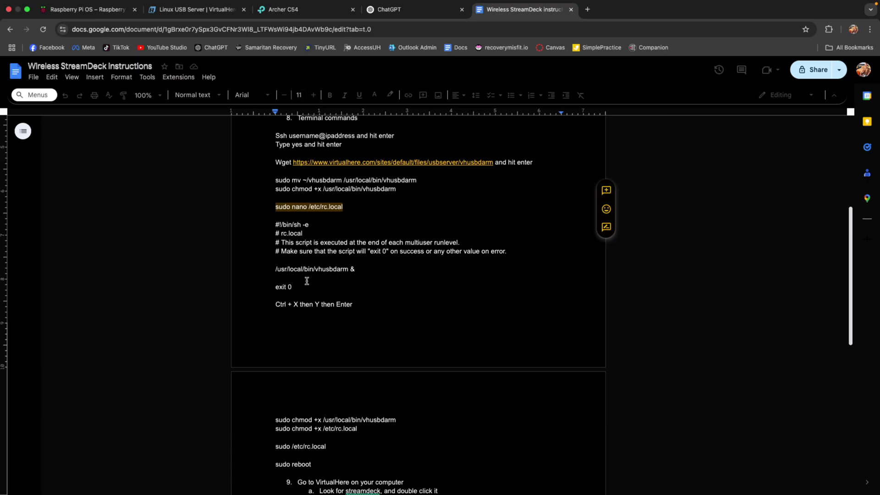
{"action": "left_click_drag", "start_coordinate": [294, 287], "coordinate": [255, 229]}
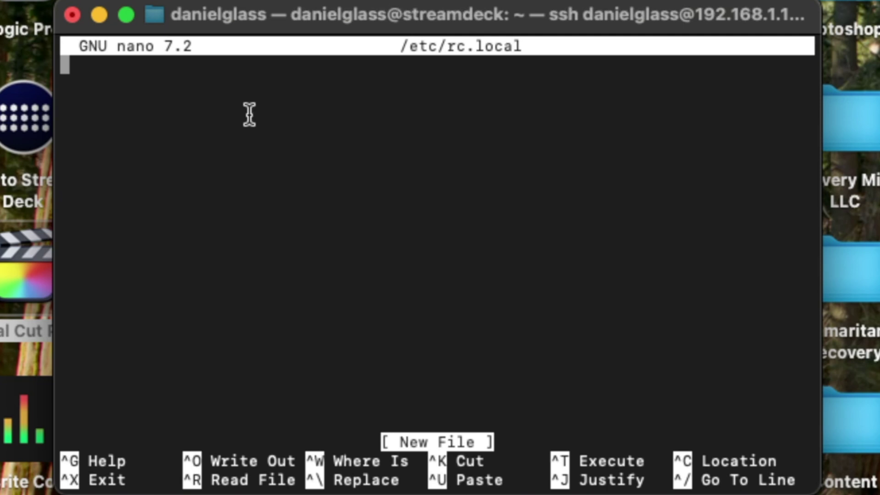
{"action": "key", "text": "super+v"}
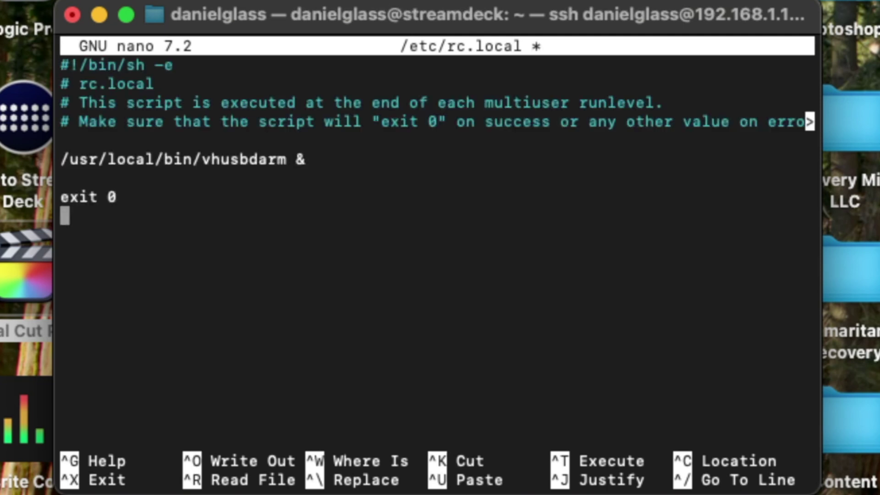
{"action": "key", "text": "ctrl+x"}
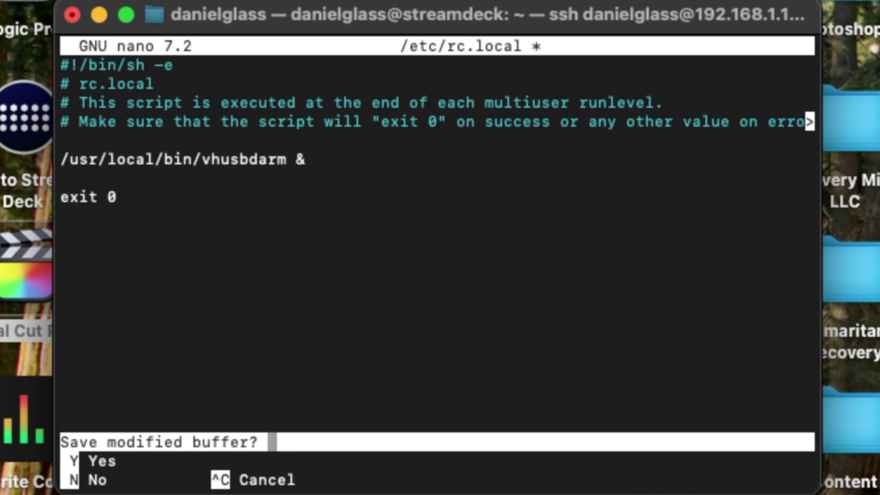
{"action": "key", "text": "y"}
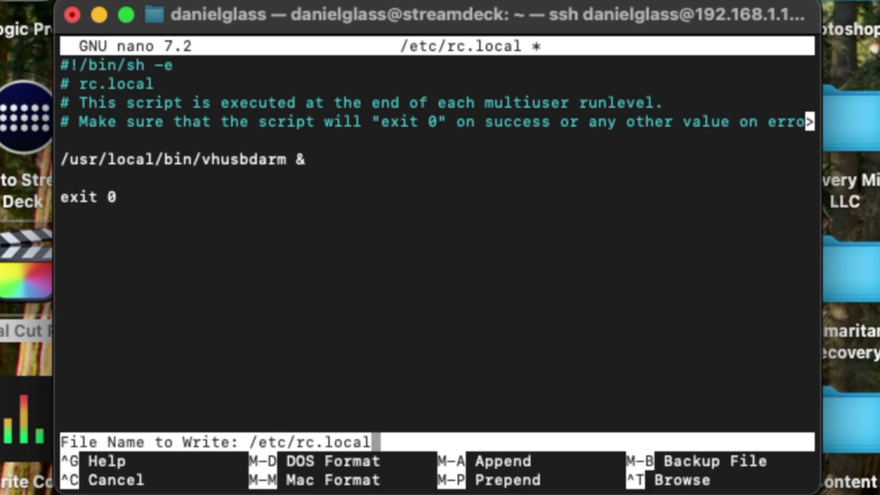
{"action": "key", "text": "Return"}
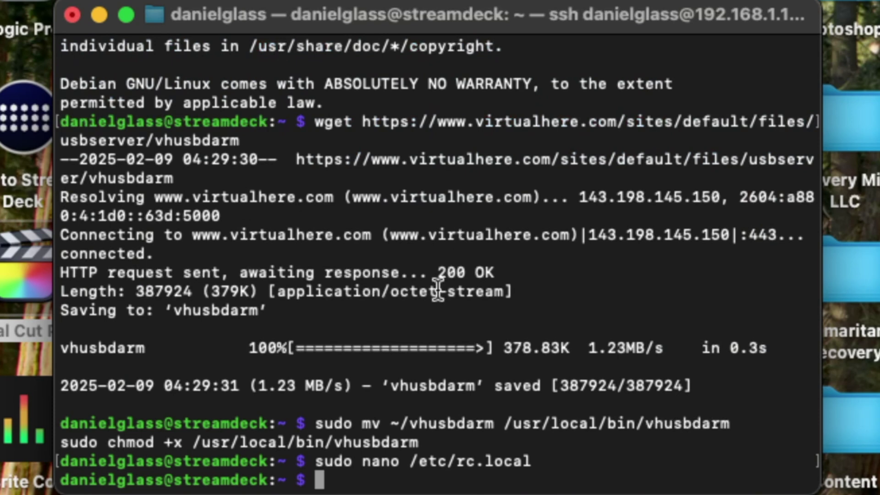
Make vhusbdarm and /etc/rc.local executable with the two sudo chmod +x commands
{"action": "key", "text": "ctrl+Right"}
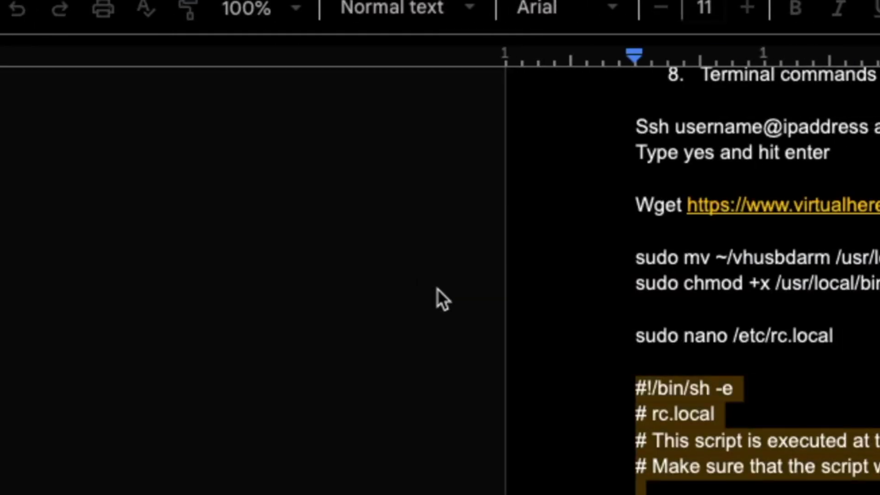
{"action": "scroll", "coordinate": [756, 274], "scroll_direction": "down", "scroll_amount": 7}
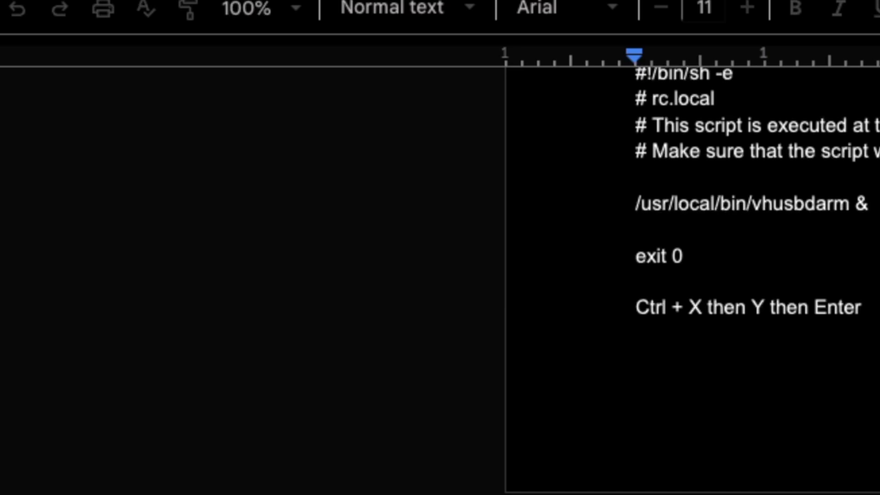
{"action": "key", "text": "ctrl+Left"}
{"action": "key", "text": "super+v"}
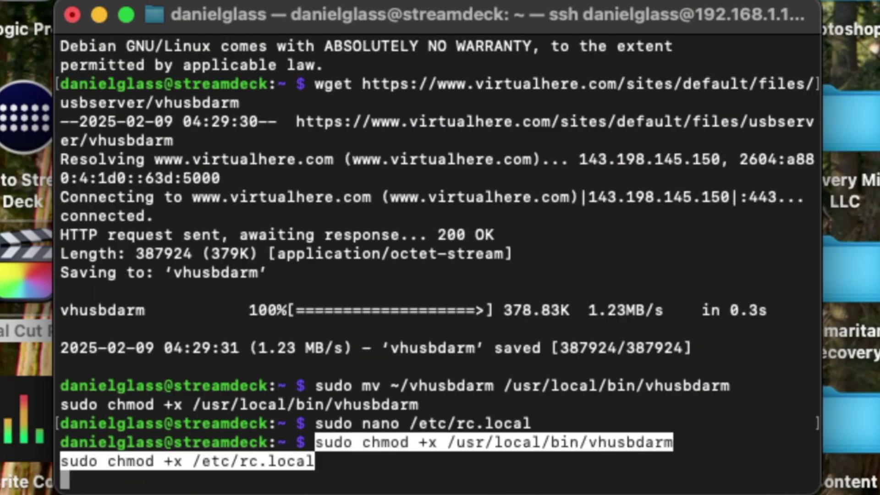
{"action": "key", "text": "Return"}
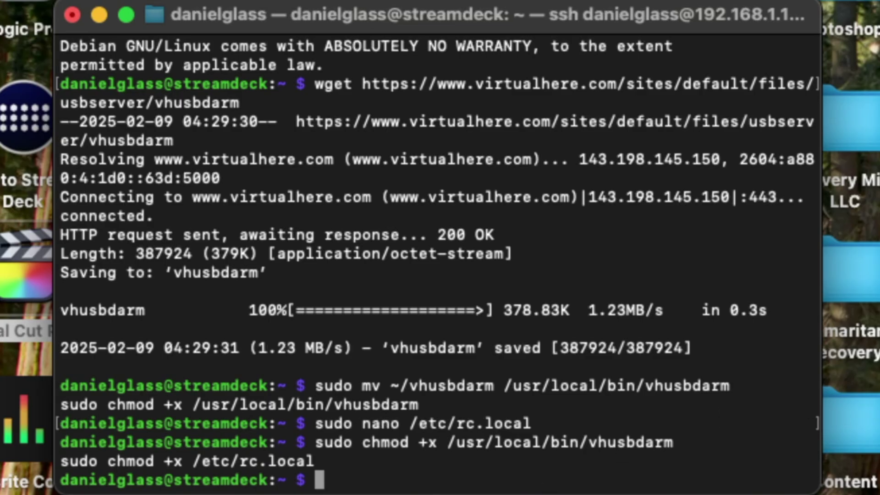
Run sudo /etc/rc.local to start the VirtualHere server, then sudo reboot the Pi
{"action": "key", "text": "ctrl+Right"}
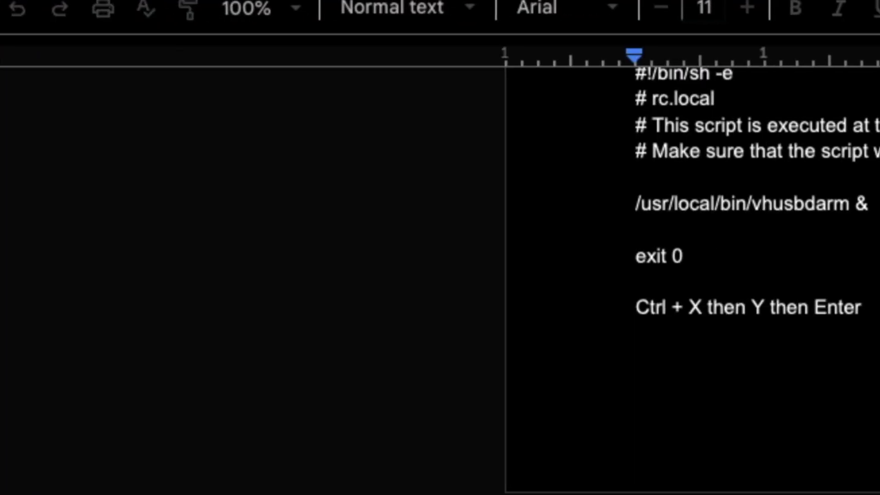
{"action": "key", "text": "ctrl+Left"}
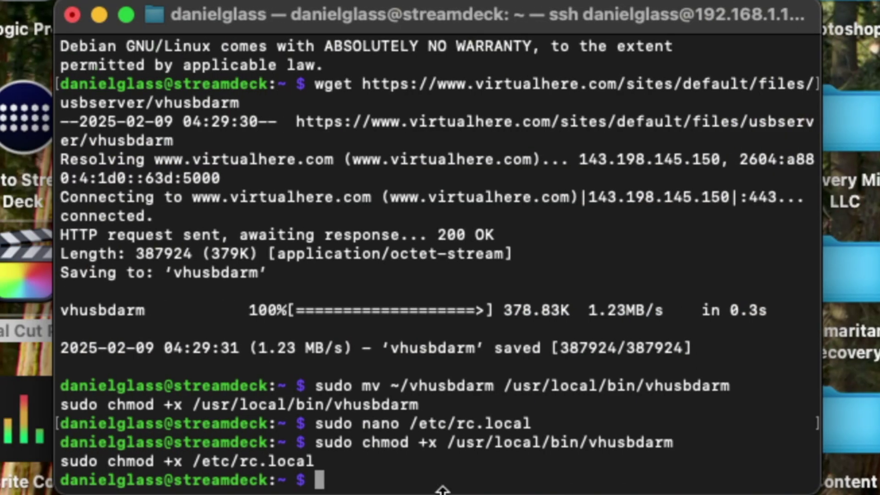
{"action": "key", "text": "super+v"}
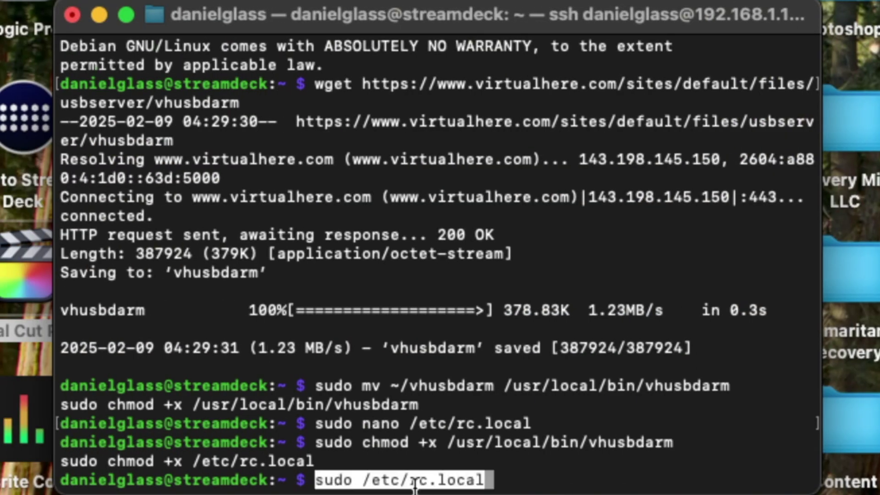
{"action": "key", "text": "Return"}
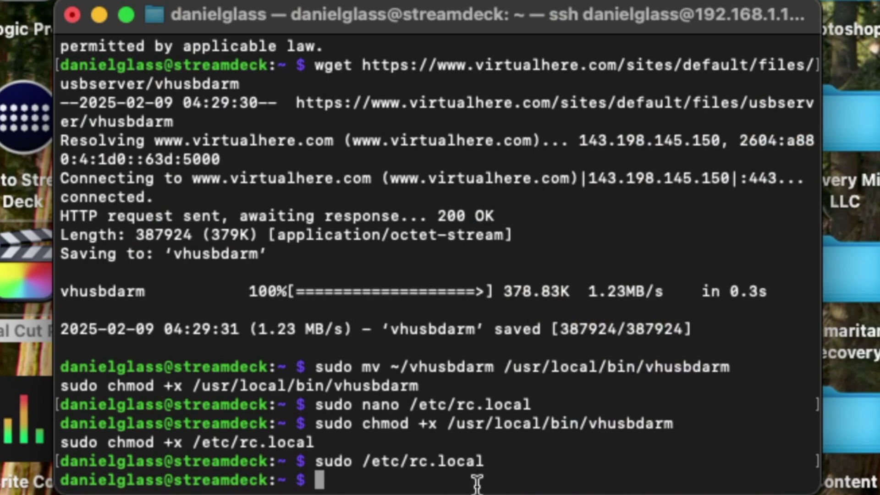
{"action": "key", "text": "super+v"}
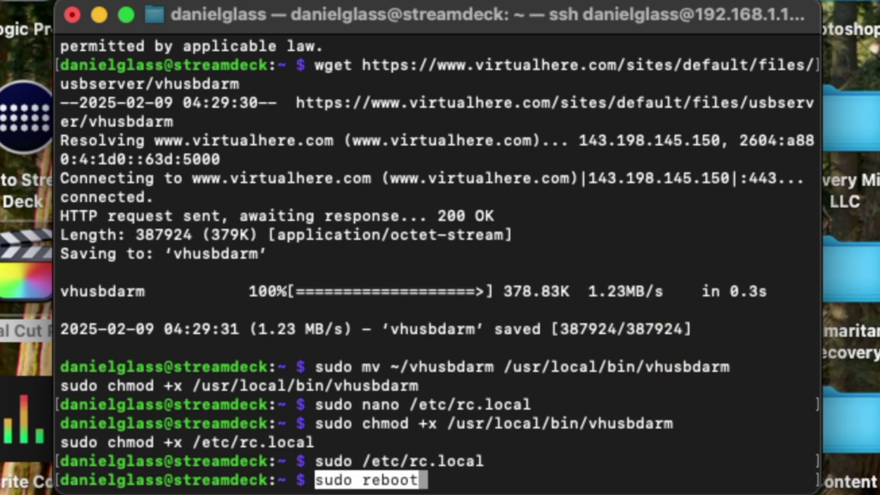
{"action": "key", "text": "Return"}
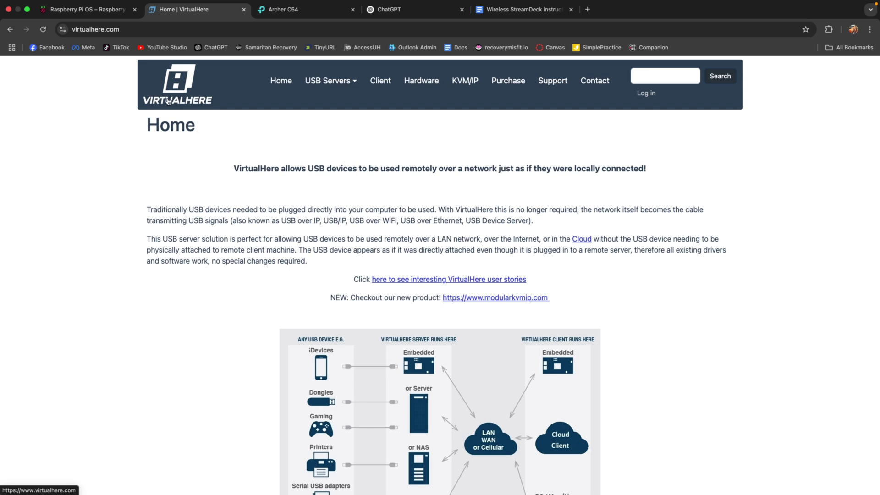
View the VirtualHere USB Client 5.8.4 macOS download, then go to the Applications folder desktop
{"action": "left_click", "coordinate": [379, 84]}
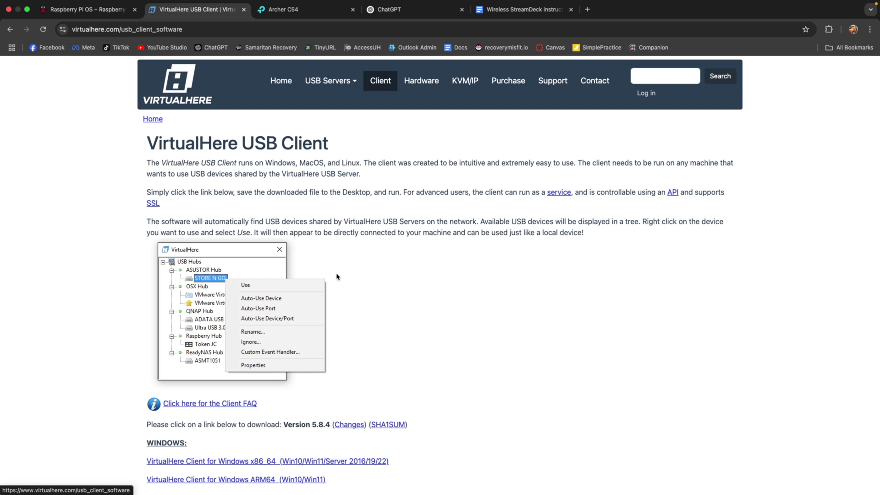
{"action": "scroll", "coordinate": [337, 276], "scroll_direction": "down", "scroll_amount": 5}
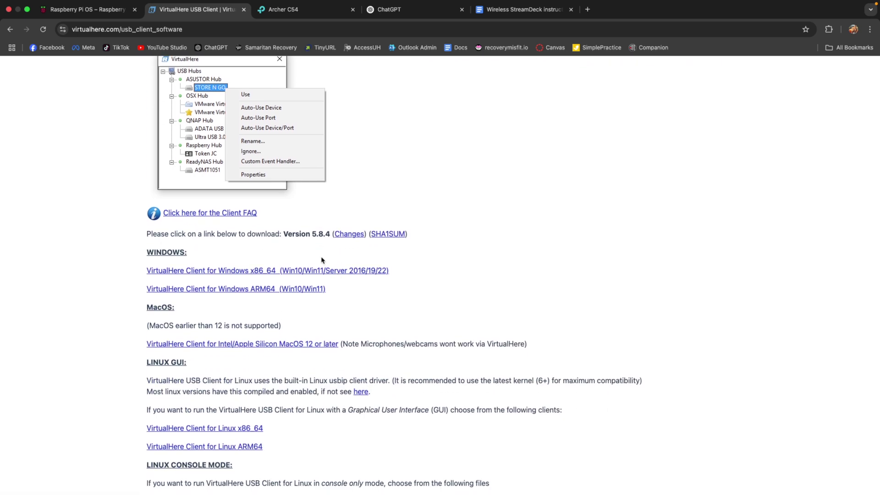
{"action": "scroll", "coordinate": [321, 260], "scroll_direction": "down", "scroll_amount": 2}
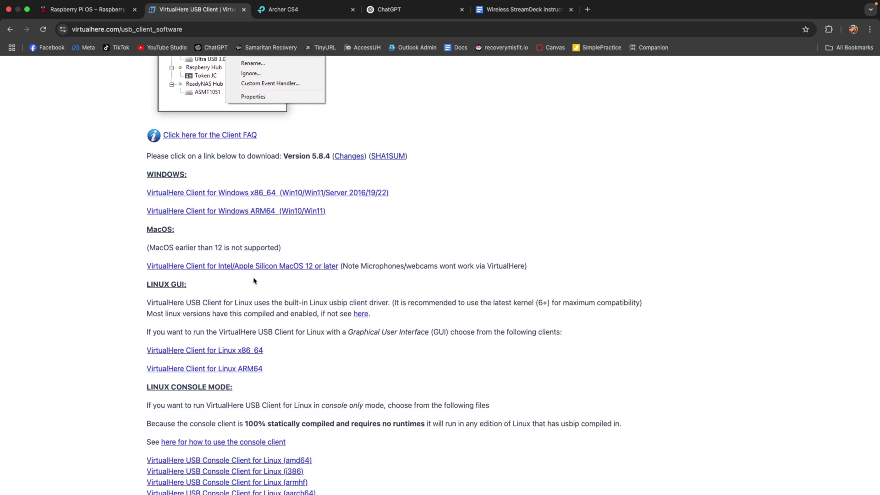
{"action": "key", "text": "ctrl+Left"}
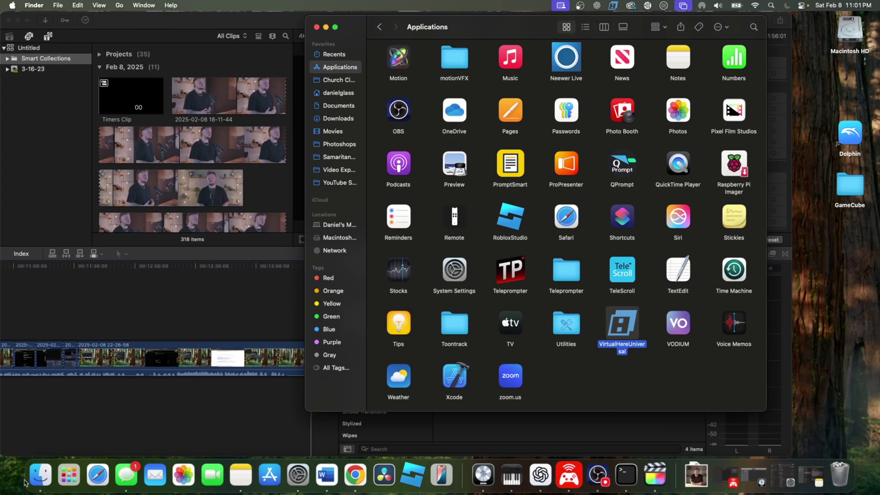
Launch VirtualHereUniversal and use the Raspberry Hub's Stream Deck MK.2, marking it 'In use by you'
{"action": "left_click", "coordinate": [69, 475]}
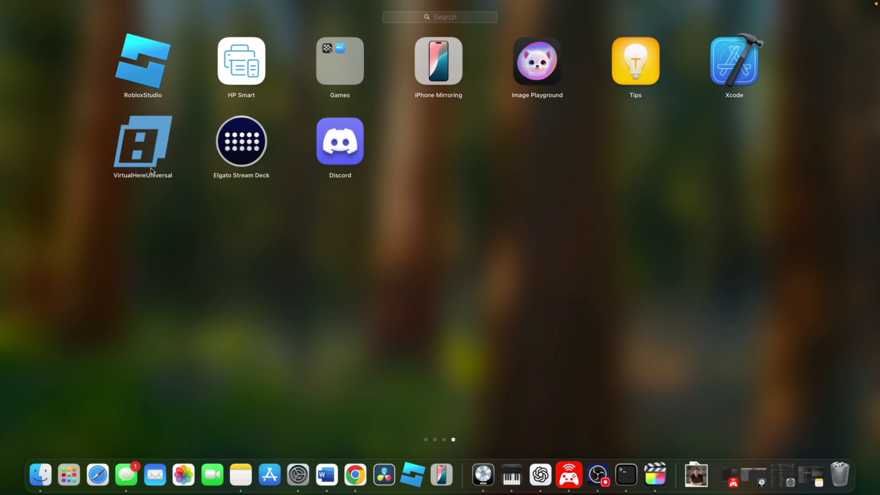
{"action": "left_click", "coordinate": [158, 149]}
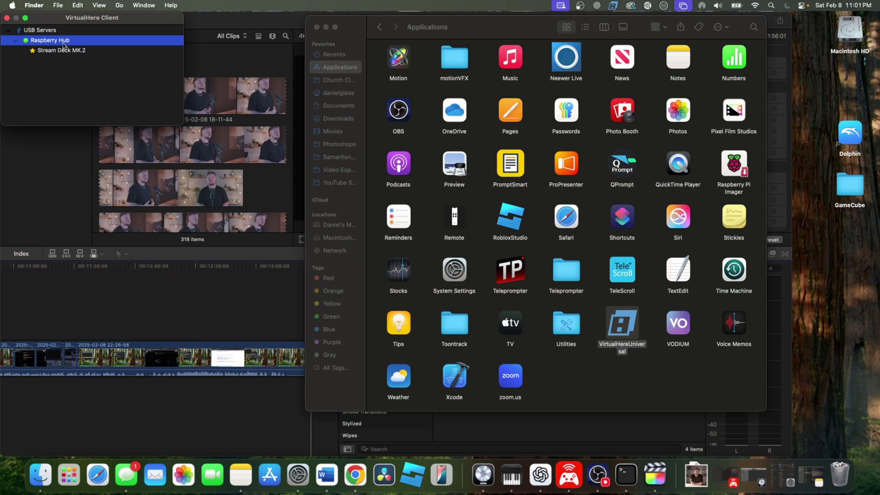
{"action": "left_click_drag", "start_coordinate": [82, 24], "coordinate": [90, 55]}
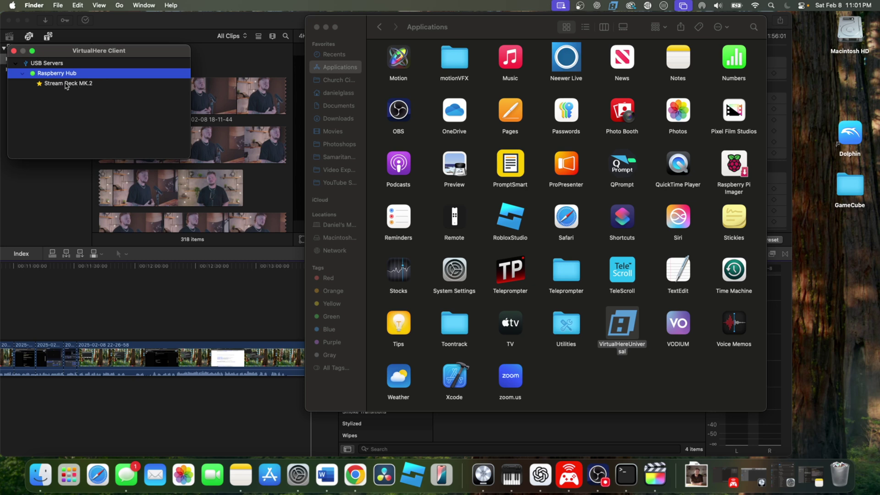
{"action": "left_click", "coordinate": [66, 84]}
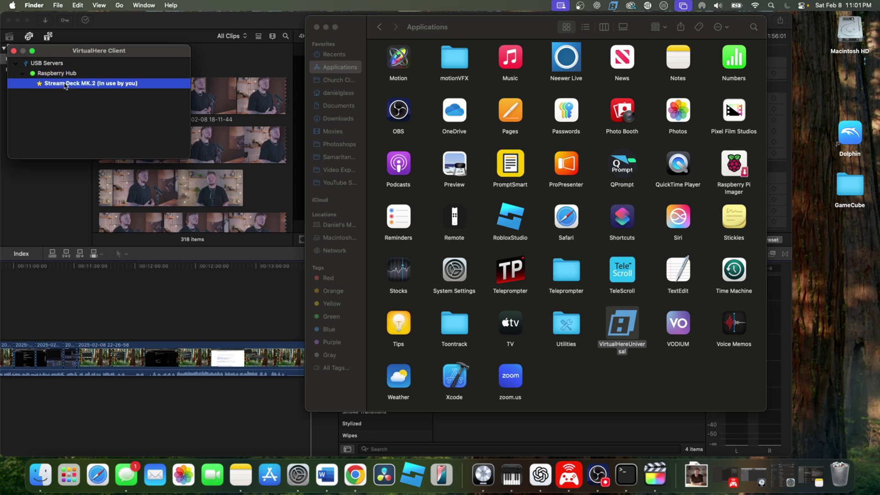